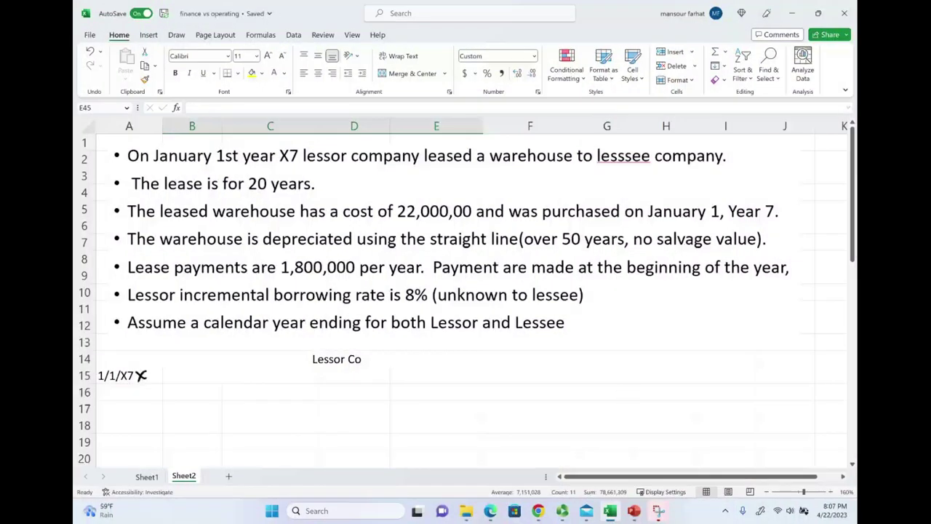
Underline the warehouse's cost and purchase date in ink, and set the font colour of B15:F16 to Automatic
drag(372, 227, 723, 216)
drag(188, 384, 491, 403)
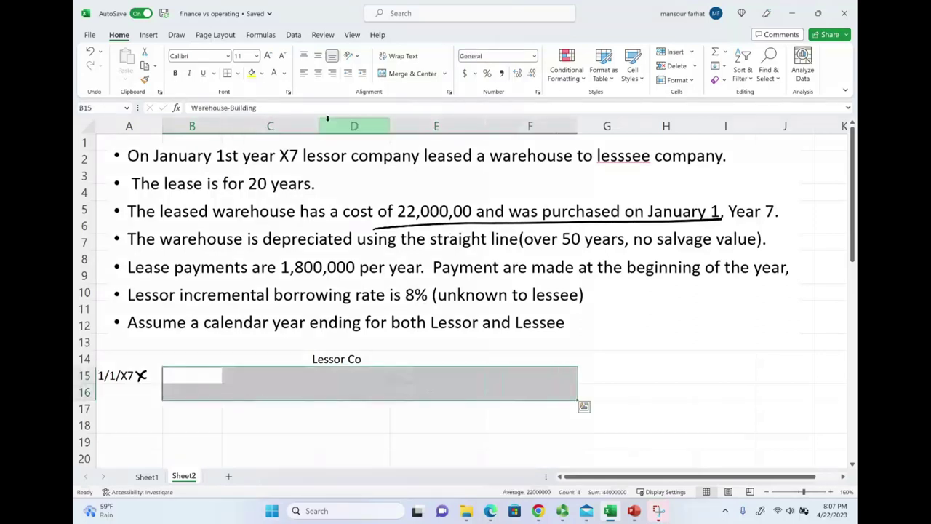
click(285, 74)
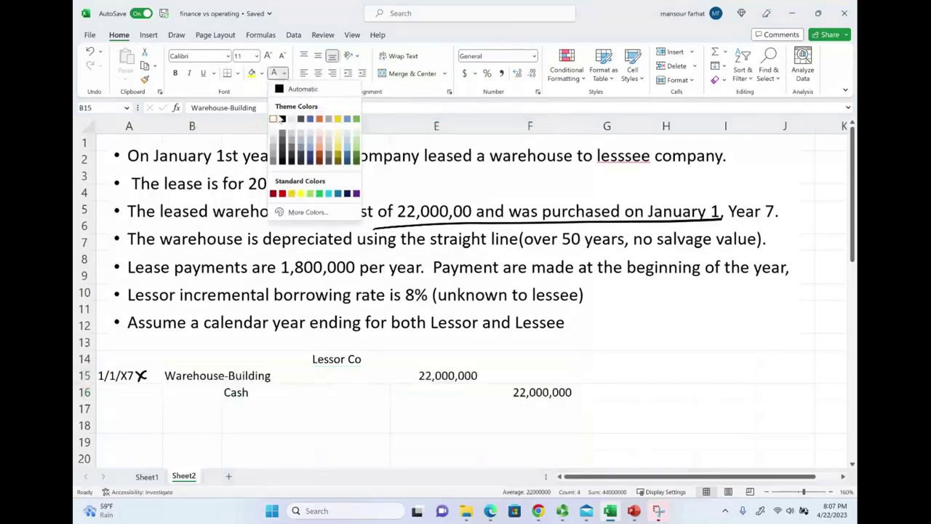
click(293, 90)
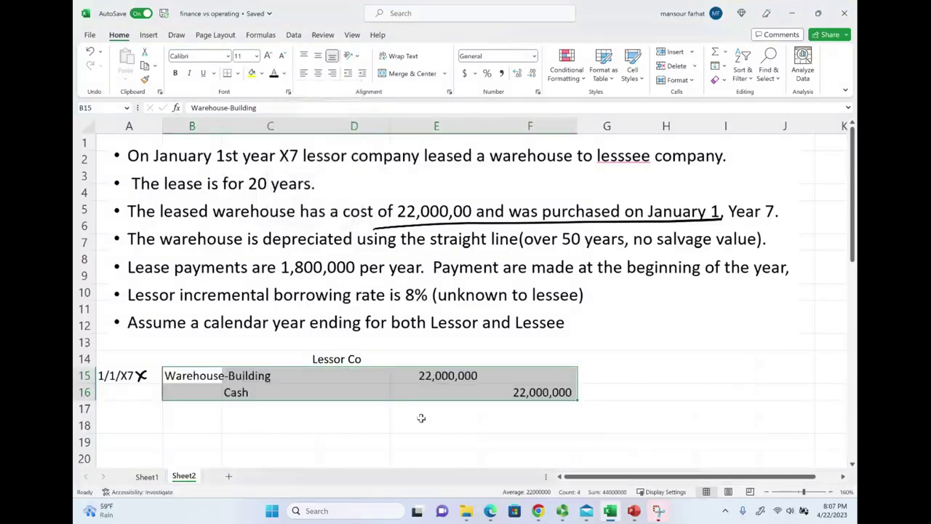
click(214, 415)
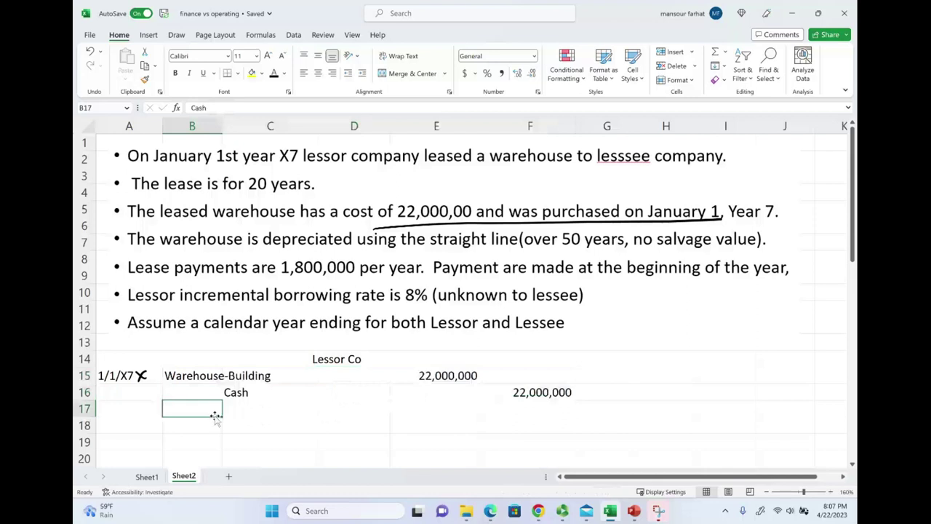
Box the 1,800,000 lease payment in ink and set the font colour of the entry in B17:F18 to black
scroll(260, 380, down, 1)
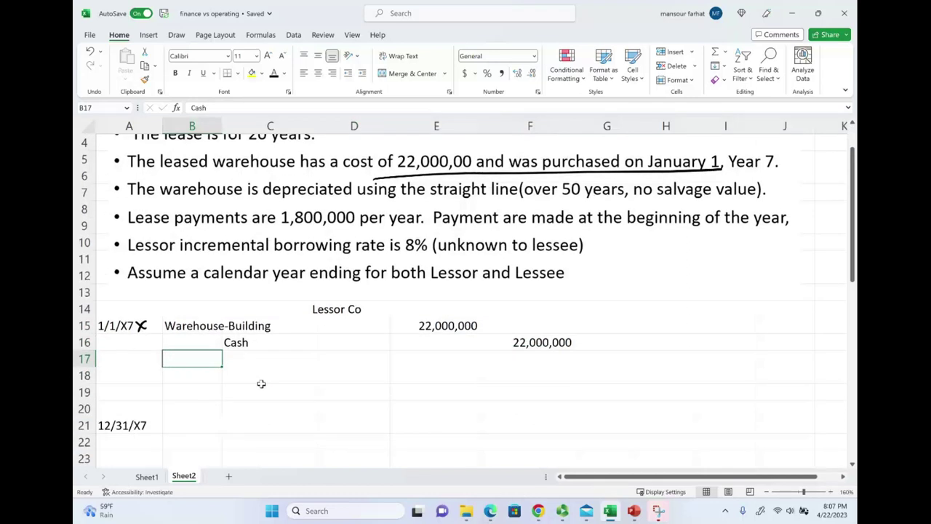
mouse_move(284, 209)
mouse_down()
mouse_move(344, 232)
mouse_move(282, 201)
mouse_move(266, 204)
mouse_up()
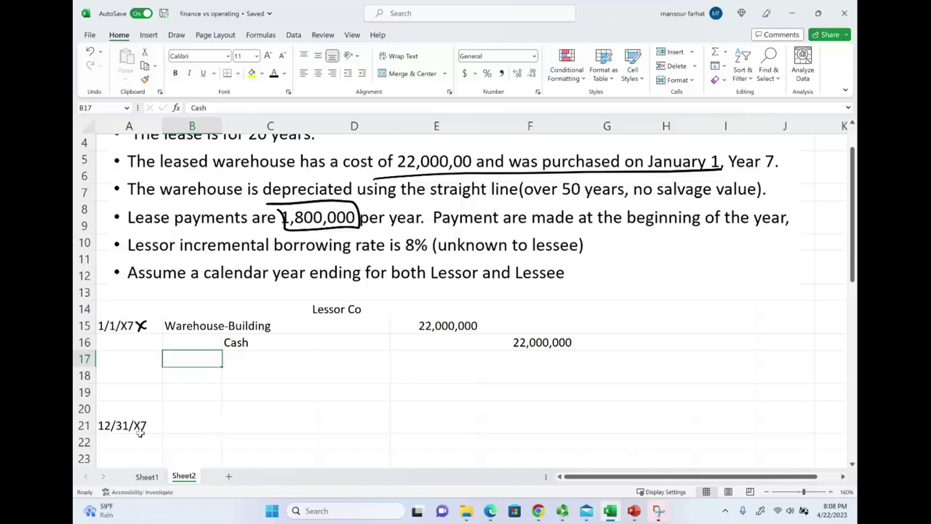
drag(180, 364, 527, 377)
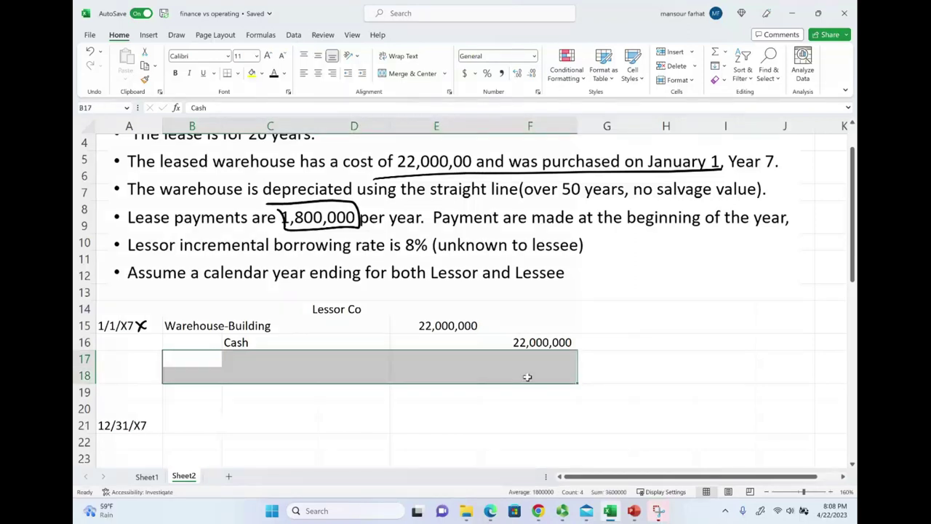
click(274, 73)
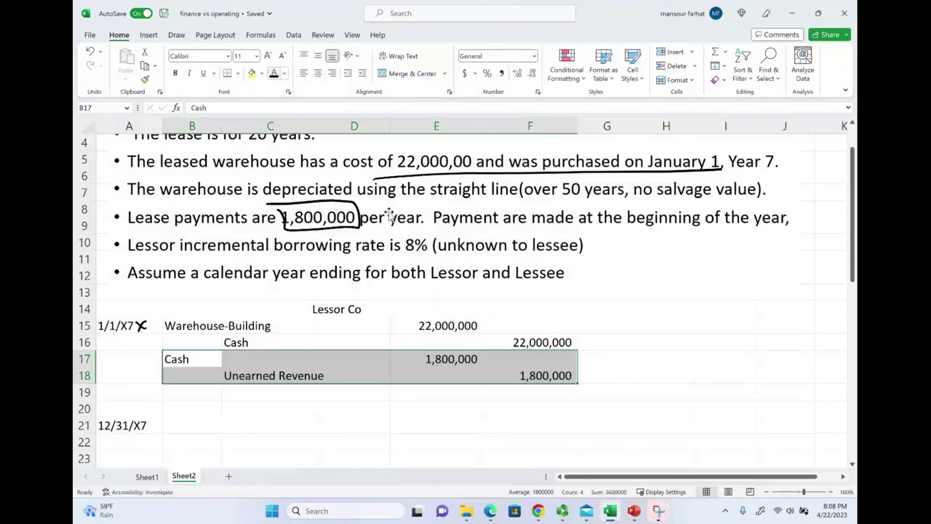
click(426, 342)
Draw an ink box around Unearned Revenue in C18 and an arrow from 1/1/X7 down to 12/31/X7
mouse_move(227, 363)
mouse_down()
mouse_move(332, 370)
mouse_move(224, 382)
mouse_move(220, 366)
mouse_up()
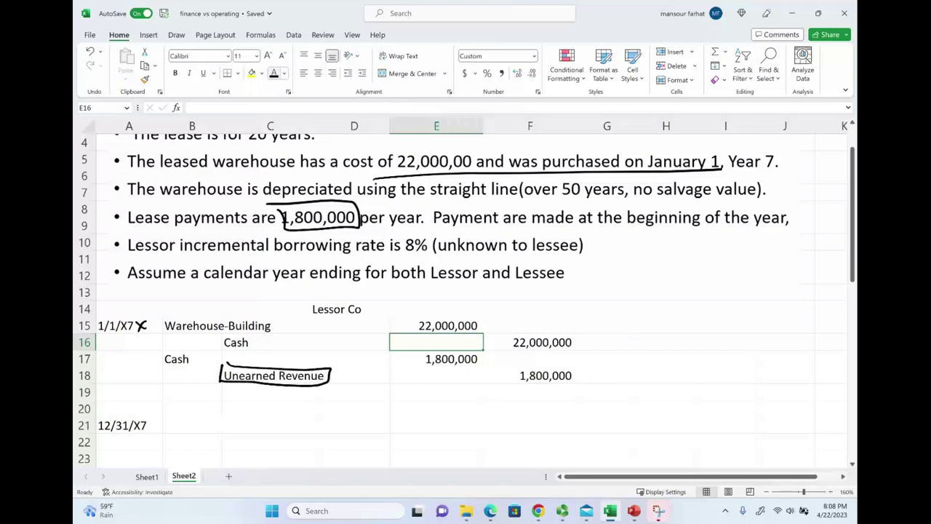
mouse_move(131, 331)
mouse_down()
mouse_move(120, 409)
mouse_move(130, 400)
mouse_up()
scroll(247, 414, down, 1)
scroll(250, 413, up, 1)
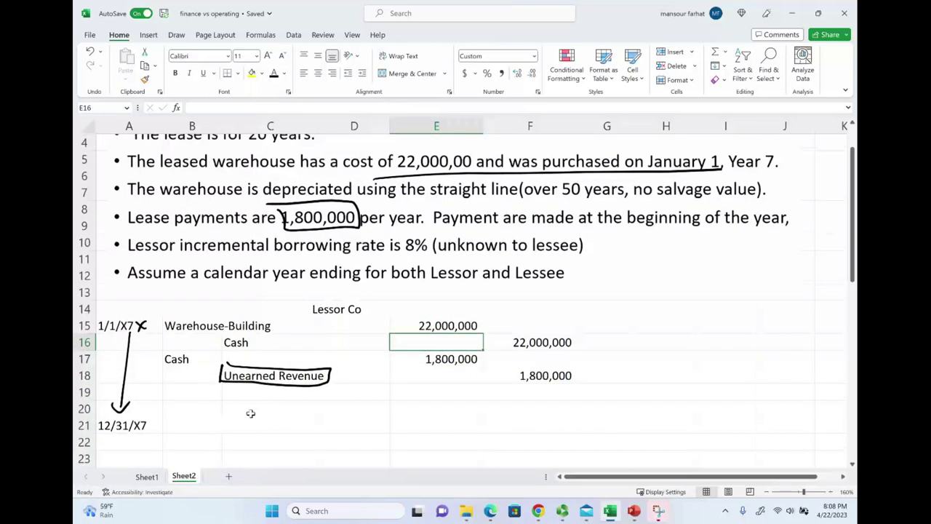
Set the font colour of the 12/31/X7 entry in B21:F22 to black
scroll(250, 413, down, 1)
drag(185, 375, 578, 397)
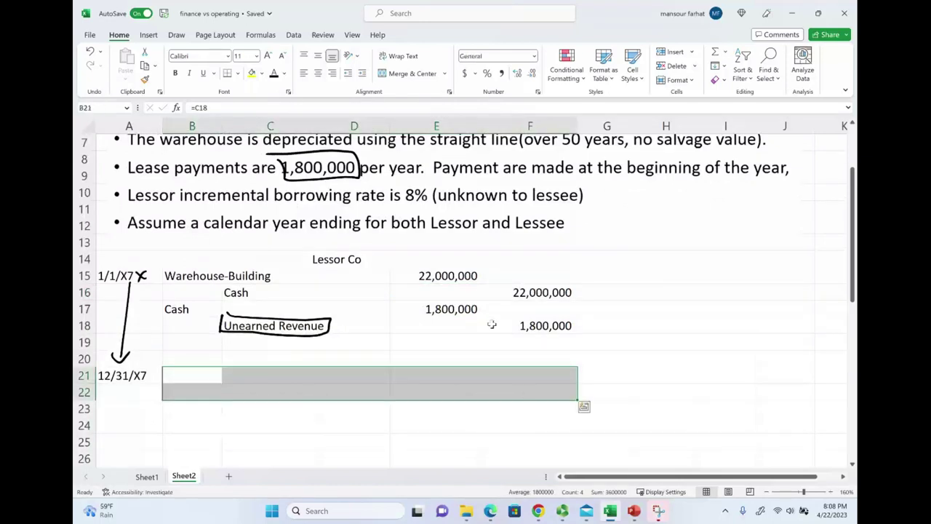
click(274, 74)
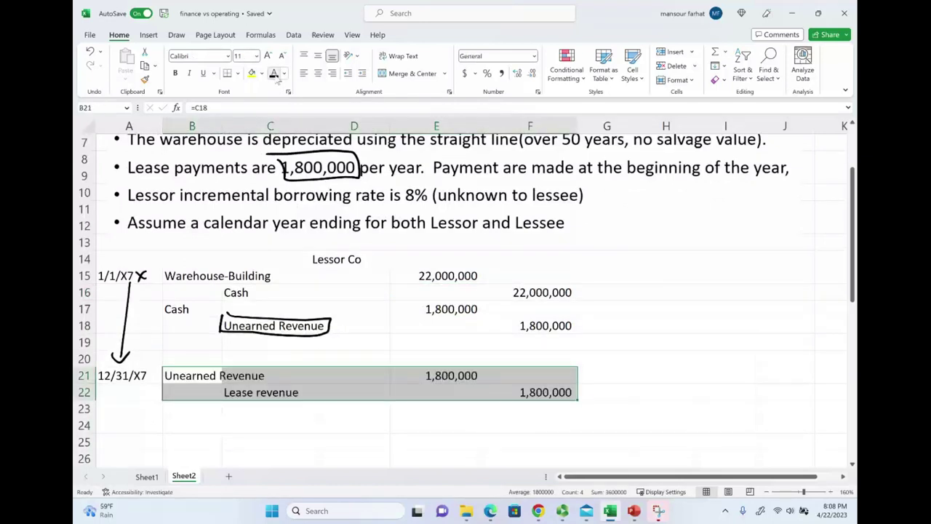
click(653, 392)
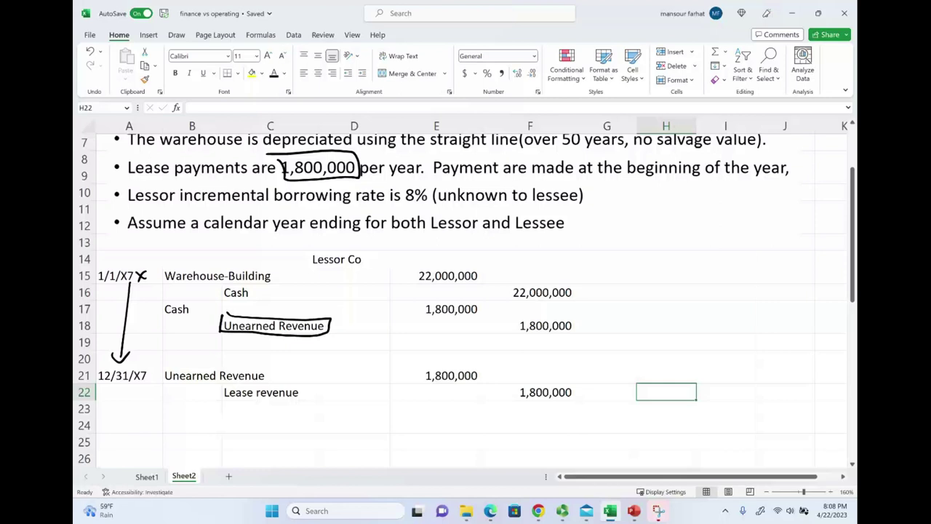
Draw a check mark beside the lease revenue entry and circle the Lessor Co heading
drag(588, 370, 626, 356)
drag(339, 247, 336, 240)
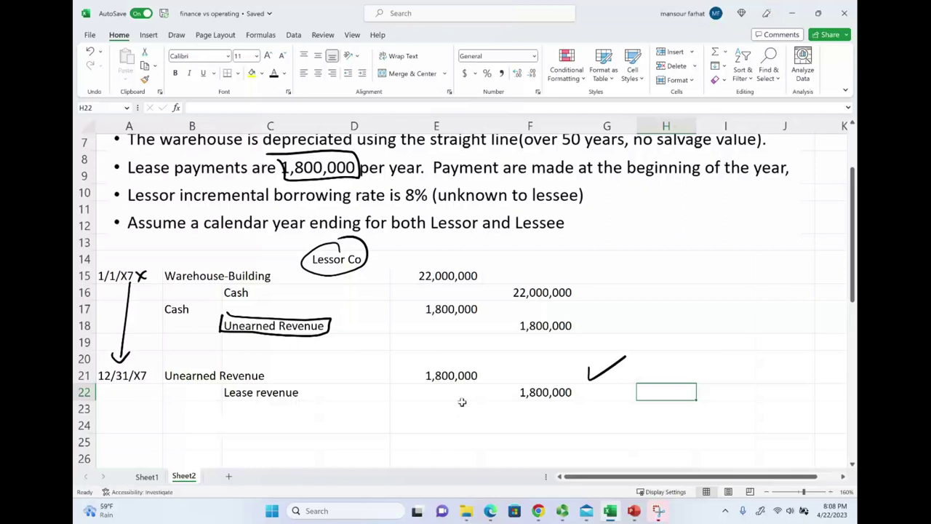
Set the font colour of the depreciation entry in B24:F25 to black
drag(213, 425, 344, 425)
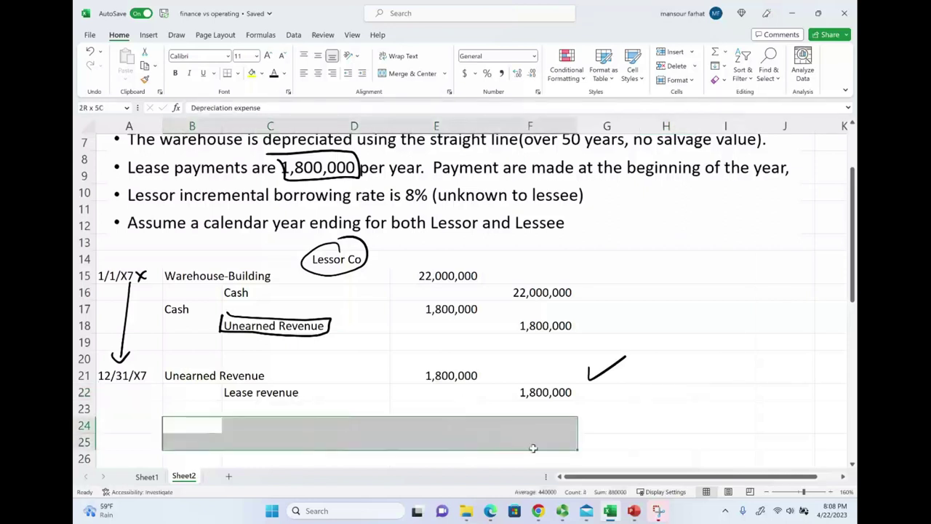
right_click(487, 430)
key(Escape)
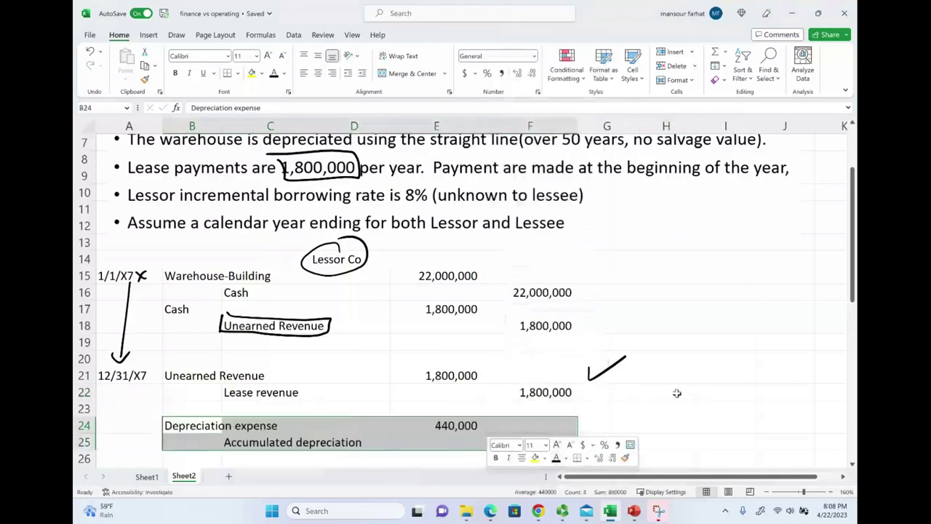
click(680, 392)
Inspect the formula behind the depreciation expense amount in E24 and draw an ink mark beside the amount
click(445, 425)
double_click(451, 425)
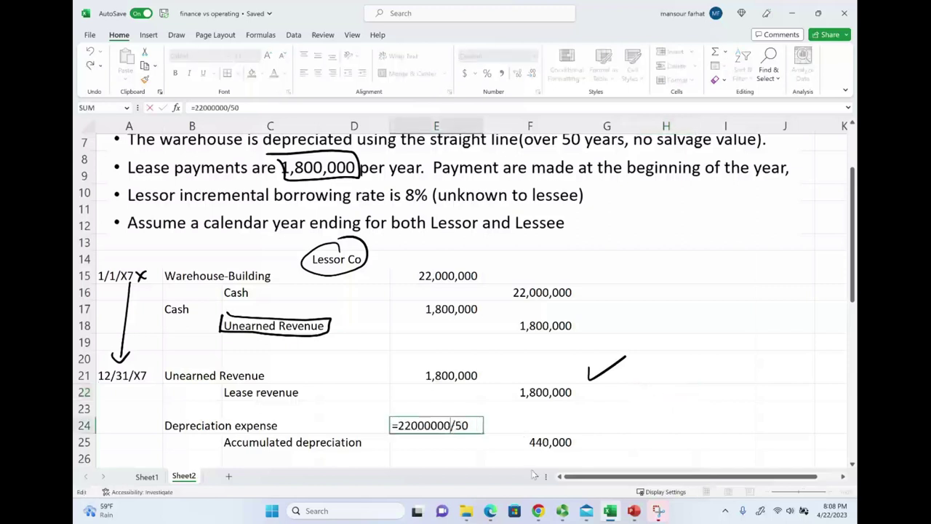
key(ctrl+Return)
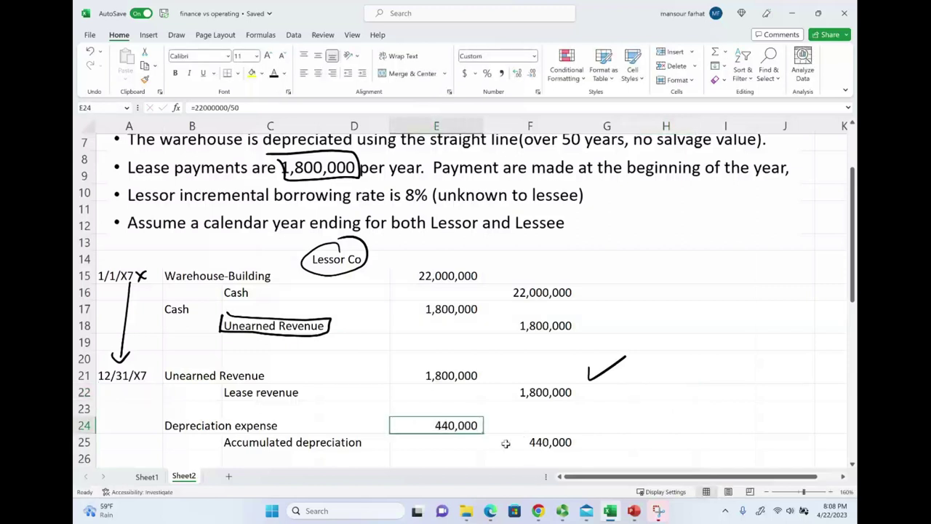
drag(482, 424, 501, 413)
Undo the latest ink marks back through the Unearned Revenue box, and draw a bracket spanning all the lessor entries
key(ctrl+z)
key(ctrl+z)
key(ctrl+z)
key(ctrl+z)
key(ctrl+z)
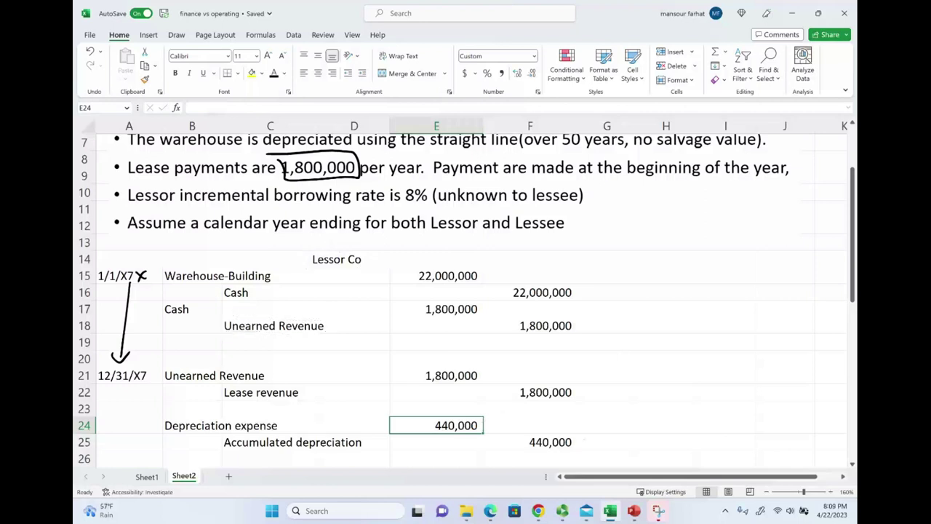
mouse_move(569, 264)
mouse_down()
mouse_move(612, 397)
mouse_move(557, 451)
mouse_up()
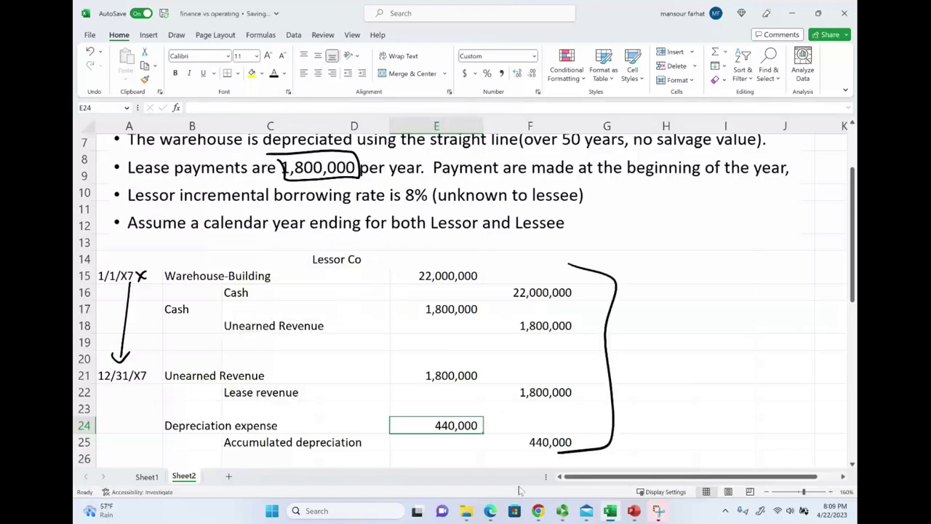
Set the font colour of the lessee's entry in B29:F30 to black
scroll(688, 393, down, 3)
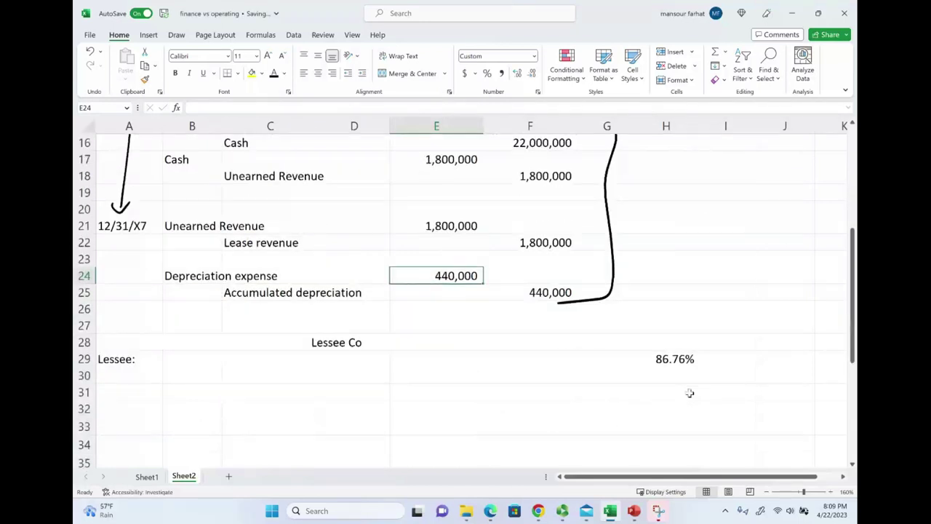
drag(197, 364, 527, 375)
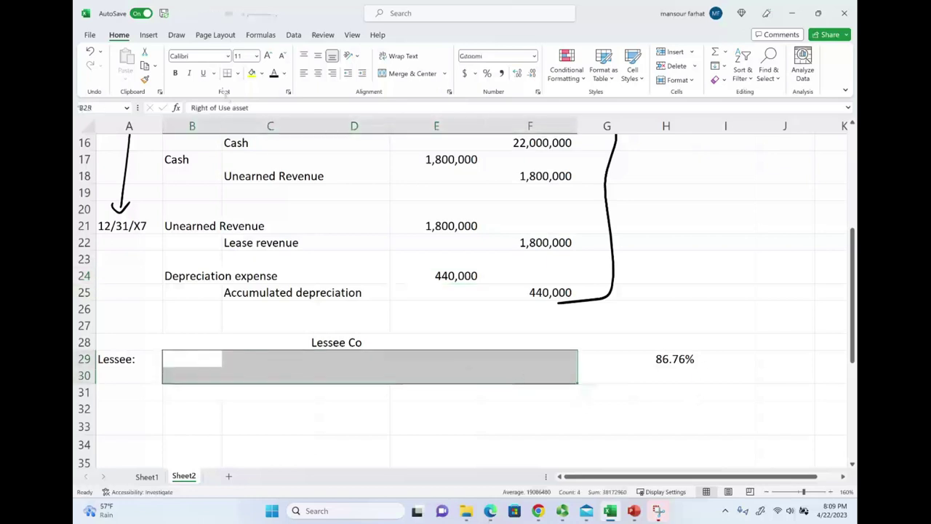
click(274, 75)
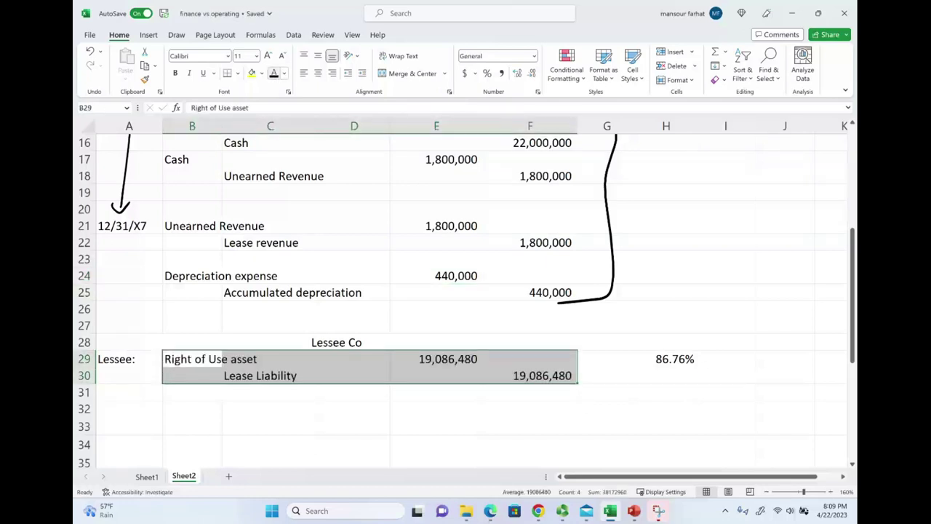
Handwrite "Asset" with an arrow above Right of Use asset, and add two question marks beside the lessee's entry
mouse_move(236, 353)
mouse_down()
mouse_move(266, 320)
mouse_move(288, 323)
mouse_move(300, 304)
mouse_up()
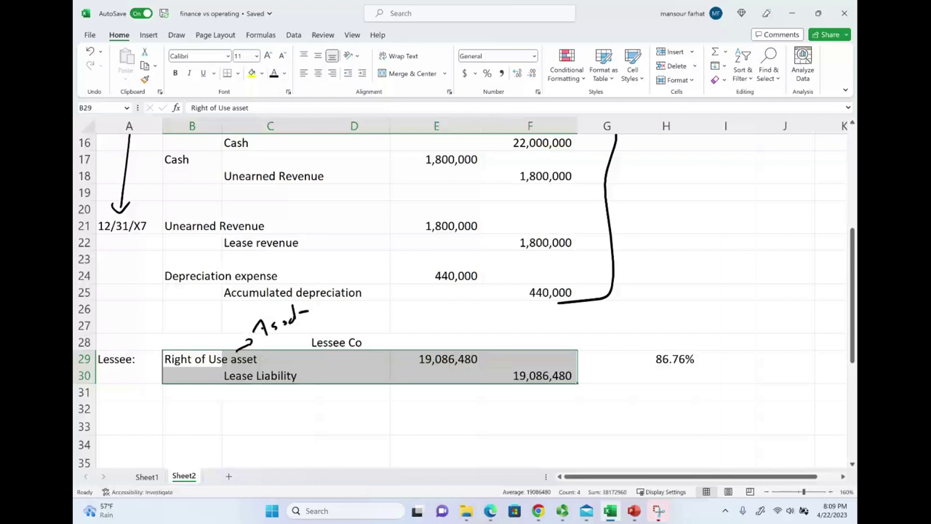
click(421, 338)
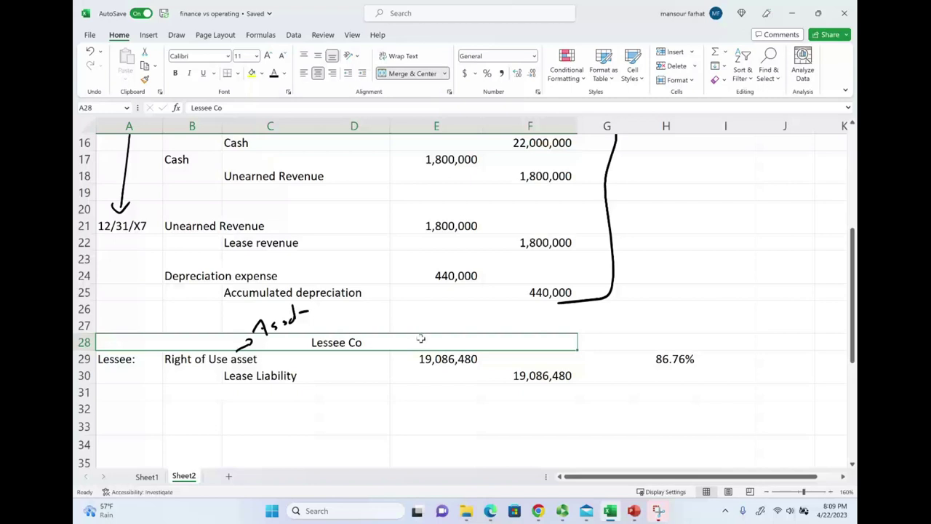
click(423, 397)
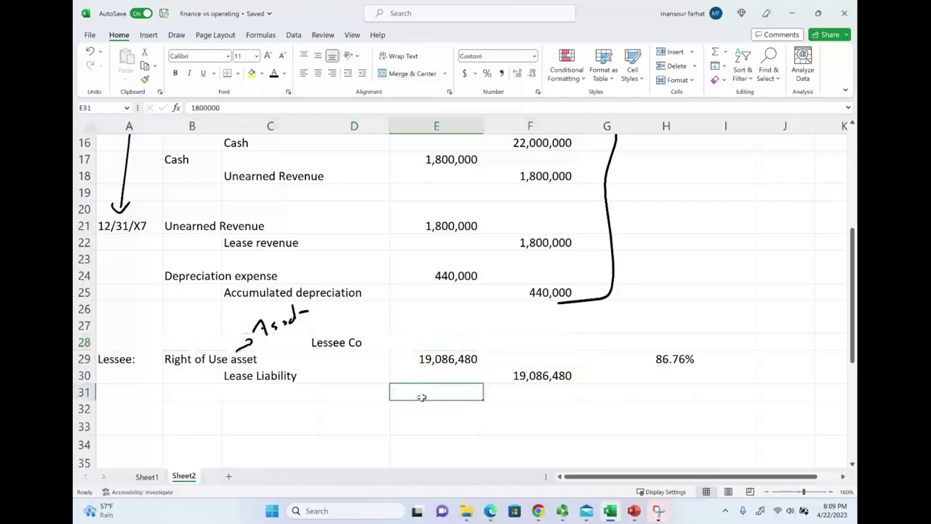
drag(296, 361, 306, 373)
click(311, 377)
Select the right-of-use asset amount in E29 and handwrite 1,800,000 in the blank area beside the lessor entries
click(441, 359)
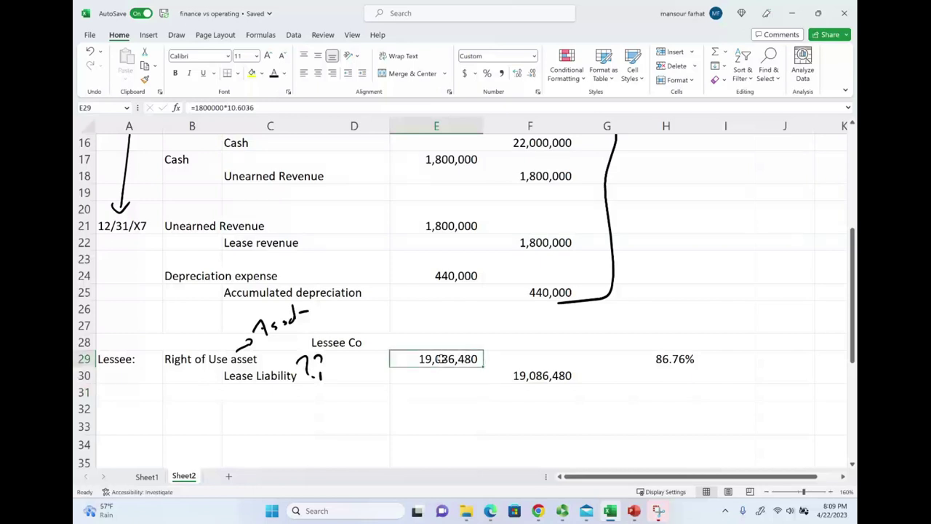
drag(662, 174, 667, 207)
drag(675, 189, 674, 211)
mouse_move(689, 173)
mouse_down()
mouse_move(684, 200)
mouse_move(716, 182)
mouse_up()
drag(732, 172, 732, 179)
mouse_move(741, 167)
mouse_down()
mouse_move(751, 166)
mouse_move(743, 171)
mouse_up()
mouse_move(762, 155)
mouse_down()
mouse_move(761, 164)
mouse_move(777, 160)
mouse_up()
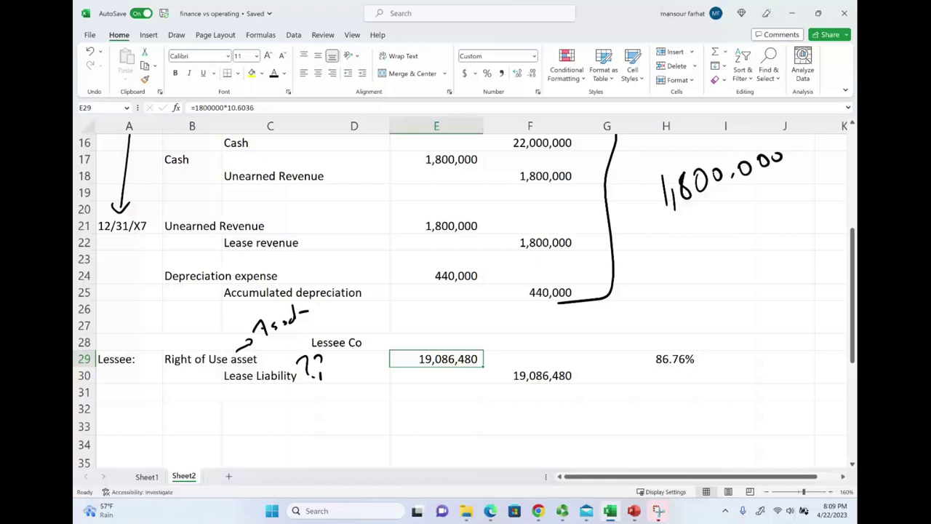
Handwrite the present value inputs n = 20 and i = 8% below the handwritten payment amount
drag(684, 309, 733, 296)
drag(749, 273, 747, 275)
drag(718, 320, 724, 318)
drag(719, 328, 728, 325)
mouse_move(745, 310)
mouse_down()
mouse_move(736, 317)
mouse_move(745, 325)
mouse_up()
drag(757, 303, 752, 320)
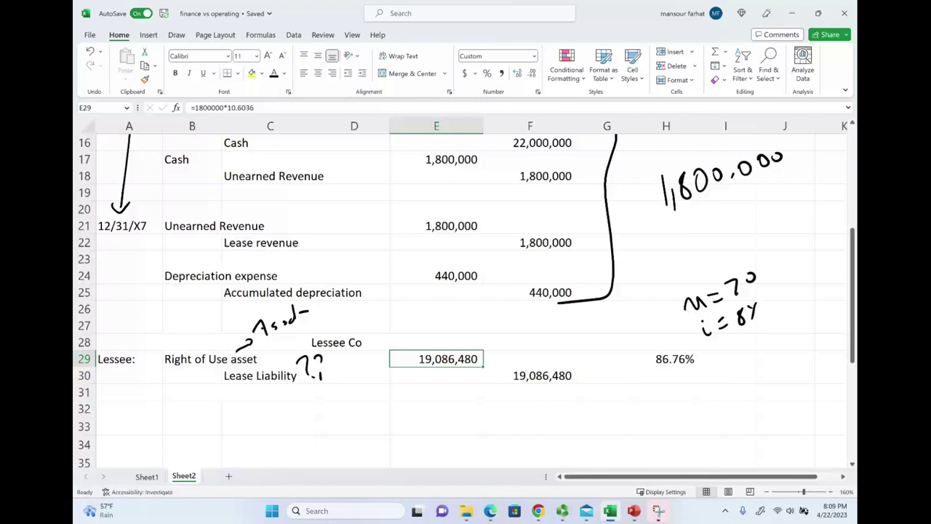
Handwrite the multiplier × 10.6036 under 1,800,000 and draw a calculation line beneath it
drag(681, 213, 693, 227)
drag(693, 212, 682, 227)
click(750, 198)
drag(741, 191, 772, 183)
mouse_move(781, 176)
mouse_down()
mouse_move(786, 188)
mouse_move(799, 178)
mouse_up()
drag(676, 251, 830, 176)
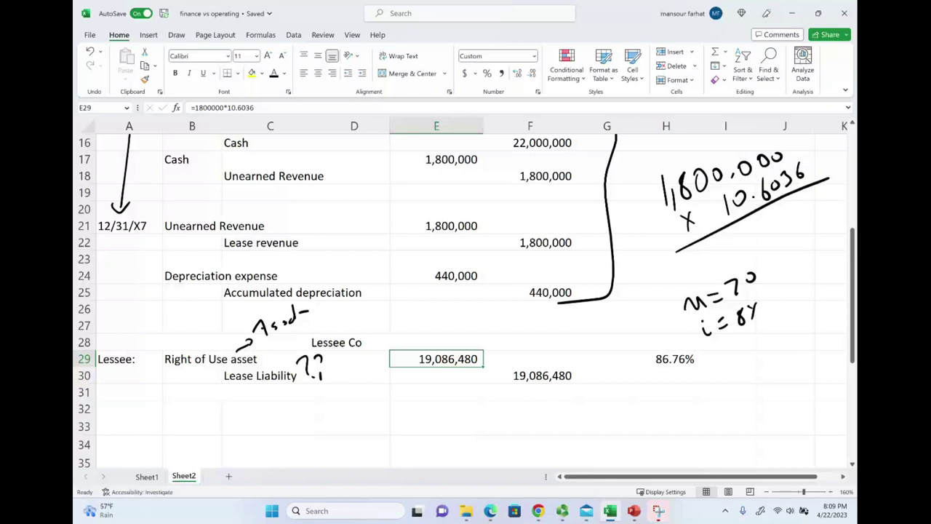
Handwrite the product 19,086,480 below the calculation line and double-underline it
drag(722, 243, 722, 265)
drag(744, 234, 753, 228)
drag(769, 217, 765, 226)
drag(776, 227, 776, 236)
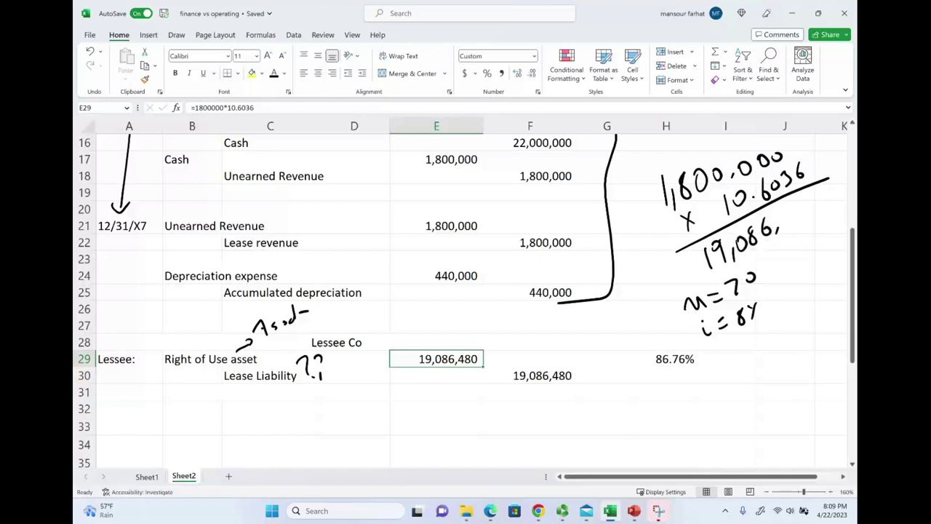
mouse_move(804, 204)
mouse_down()
mouse_move(803, 217)
mouse_move(816, 212)
mouse_up()
drag(725, 265, 829, 225)
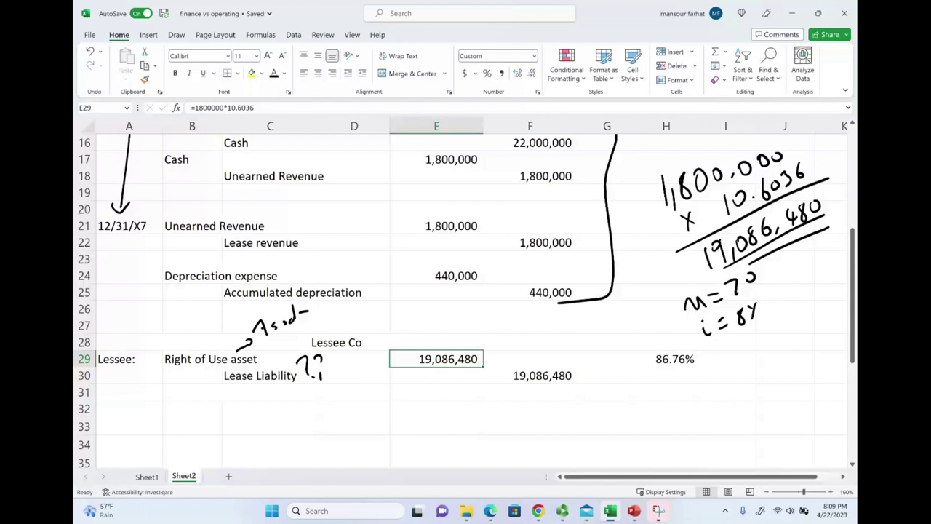
Circle the right-of-use asset amount in E29 and handwrite a slash and 22,000,000 beside it
mouse_move(451, 336)
mouse_down()
mouse_move(483, 372)
mouse_move(396, 367)
mouse_move(445, 342)
mouse_up()
mouse_move(511, 335)
mouse_down()
mouse_move(482, 394)
mouse_move(547, 356)
mouse_up()
mouse_move(556, 339)
mouse_down()
mouse_move(554, 349)
mouse_move(560, 341)
mouse_up()
mouse_move(582, 331)
mouse_down()
mouse_move(577, 339)
mouse_move(643, 311)
mouse_up()
drag(645, 315, 660, 306)
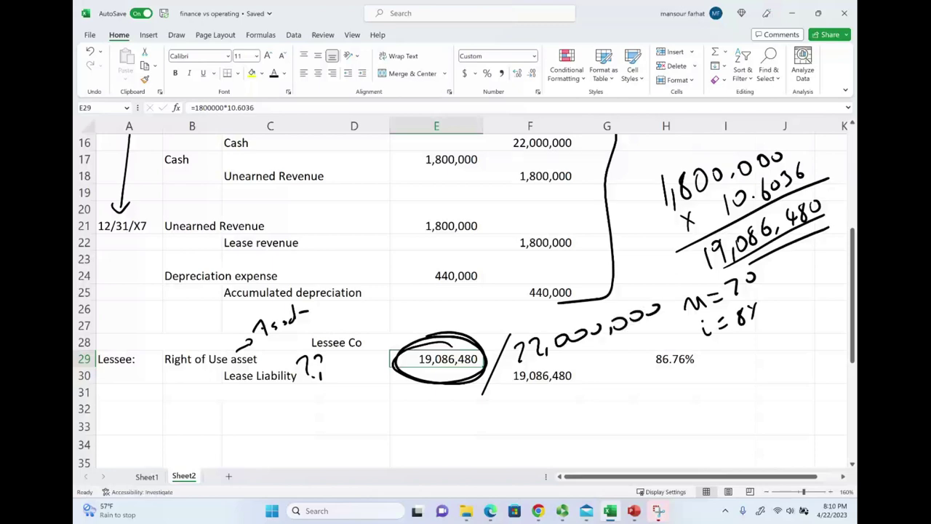
Circle the warehouse cost amount in E15 in ink
scroll(423, 399, up, 5)
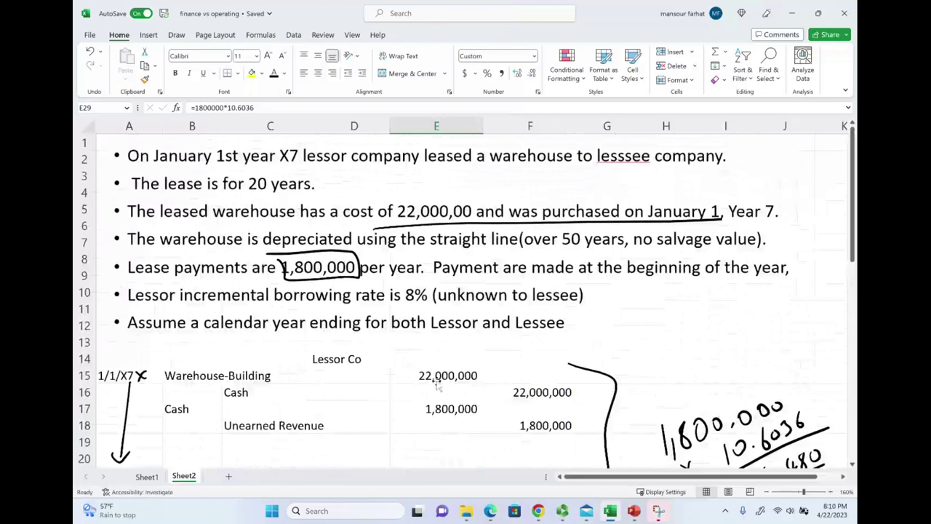
mouse_move(444, 360)
mouse_down()
mouse_move(445, 394)
mouse_move(465, 360)
mouse_up()
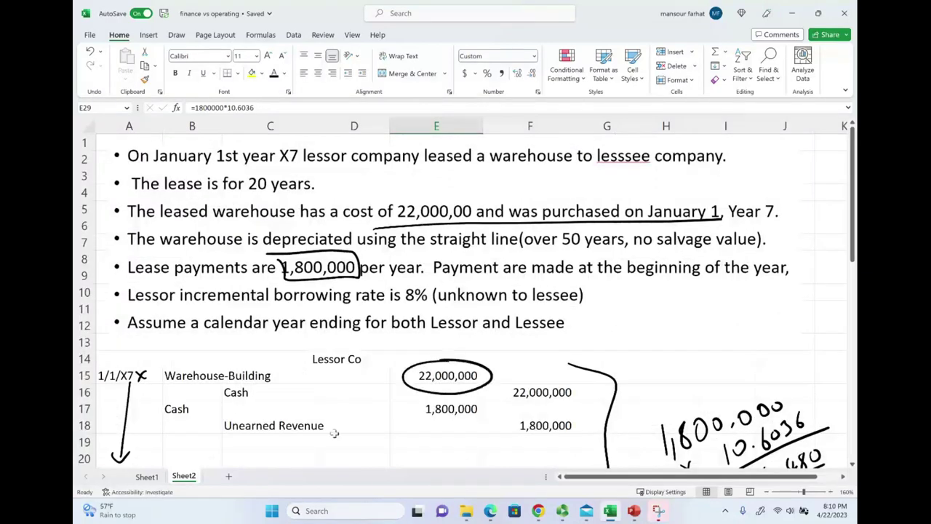
Inspect the formula behind the percentage in H29 without changing it
scroll(427, 356, down, 6)
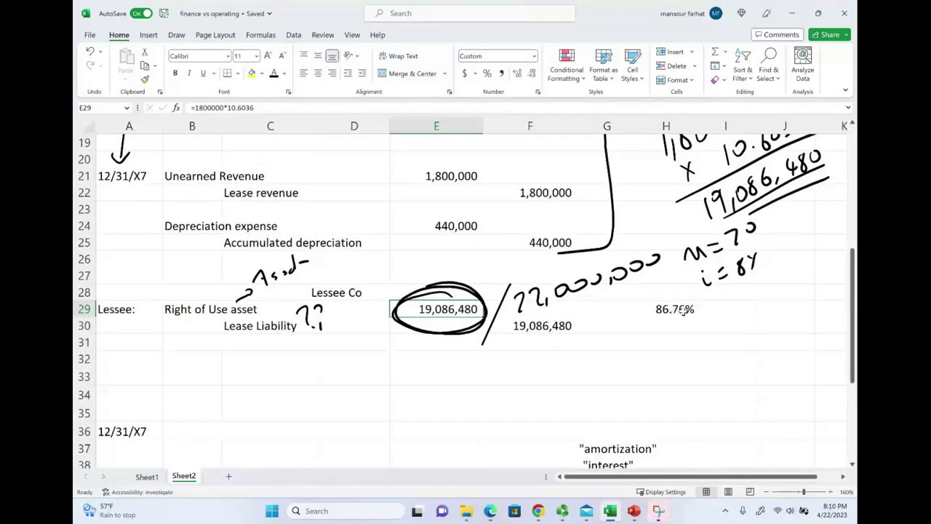
click(683, 309)
double_click(682, 309)
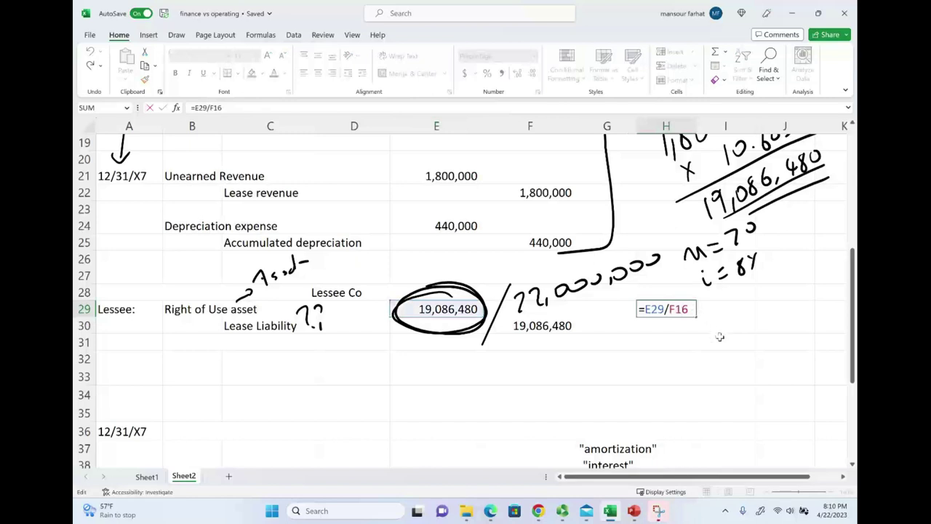
key(Escape)
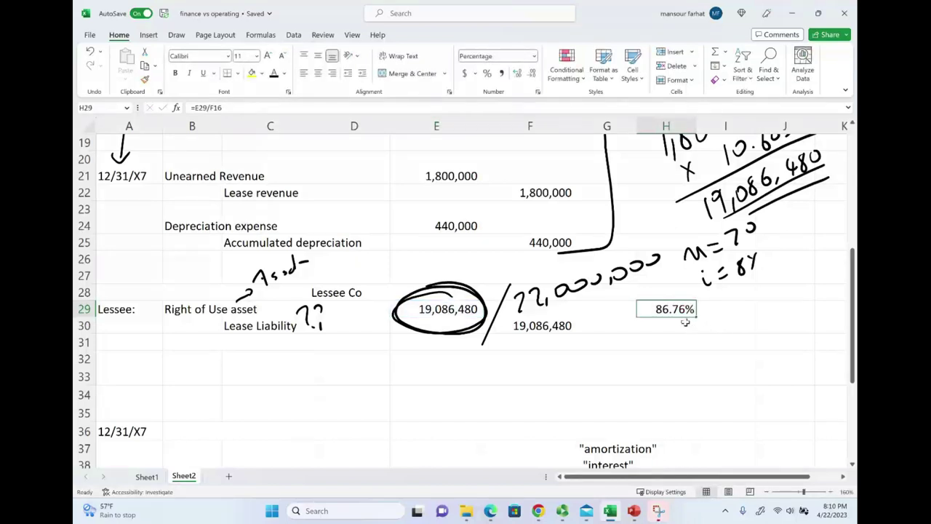
Handwrite < 90% beside the percentage in H29 and double-underline it
mouse_move(732, 304)
mouse_down()
mouse_move(735, 317)
mouse_move(763, 306)
mouse_up()
mouse_move(787, 290)
mouse_down()
mouse_move(778, 307)
mouse_move(788, 308)
mouse_up()
drag(729, 328, 807, 313)
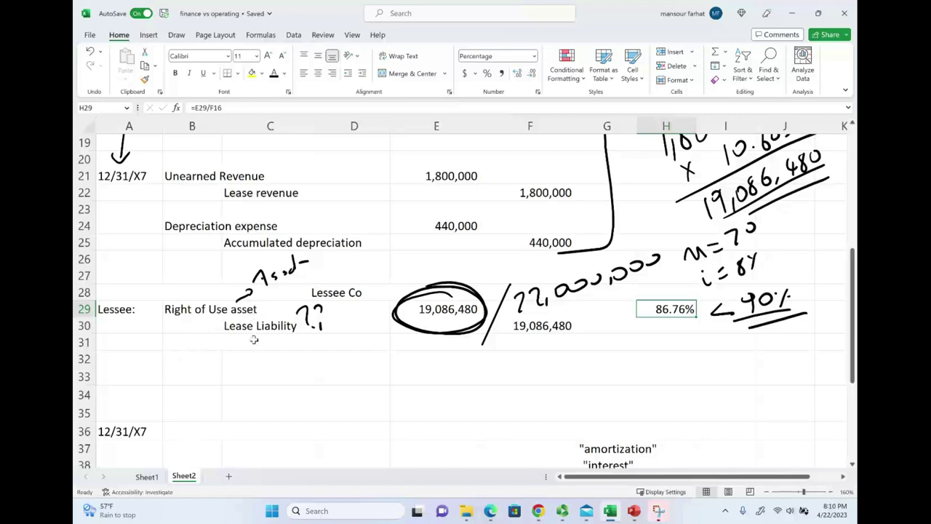
Reveal the lessee's hidden first payment entry in B31:F32 by setting its font colour to black
drag(186, 340, 533, 360)
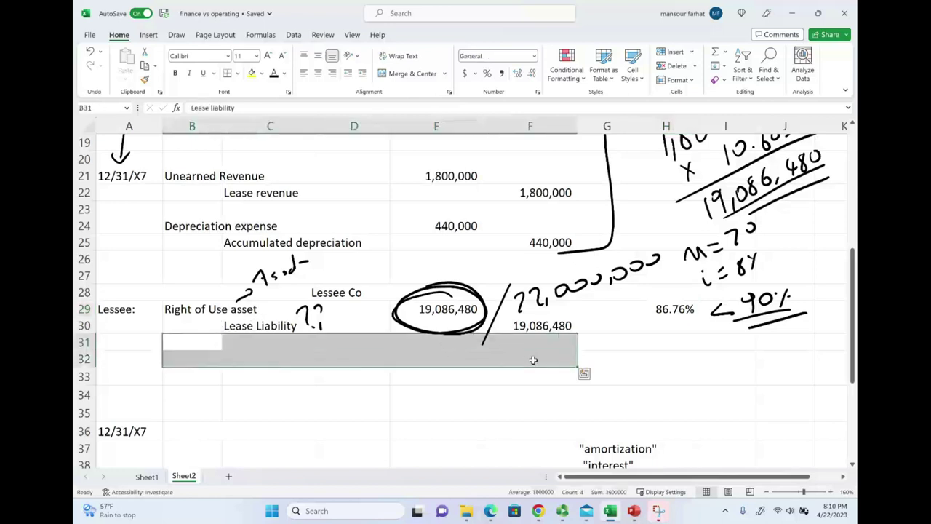
click(275, 73)
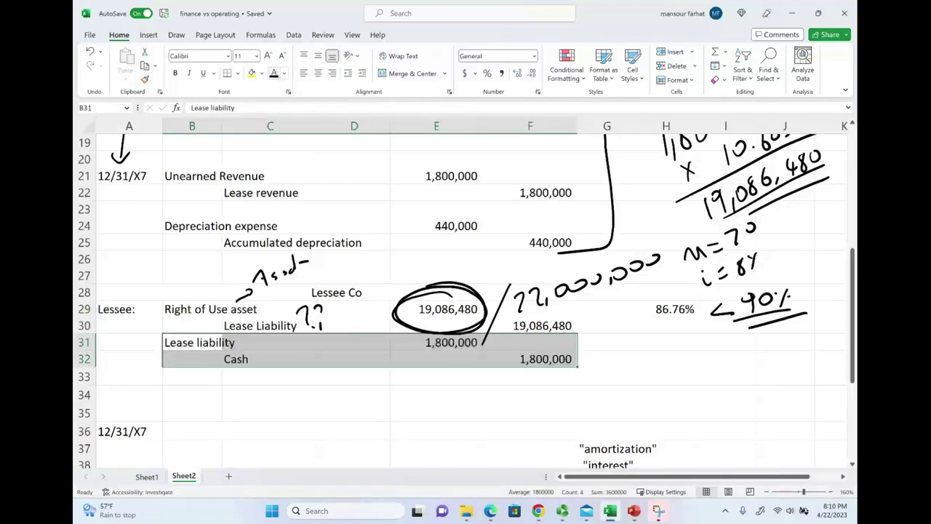
click(519, 447)
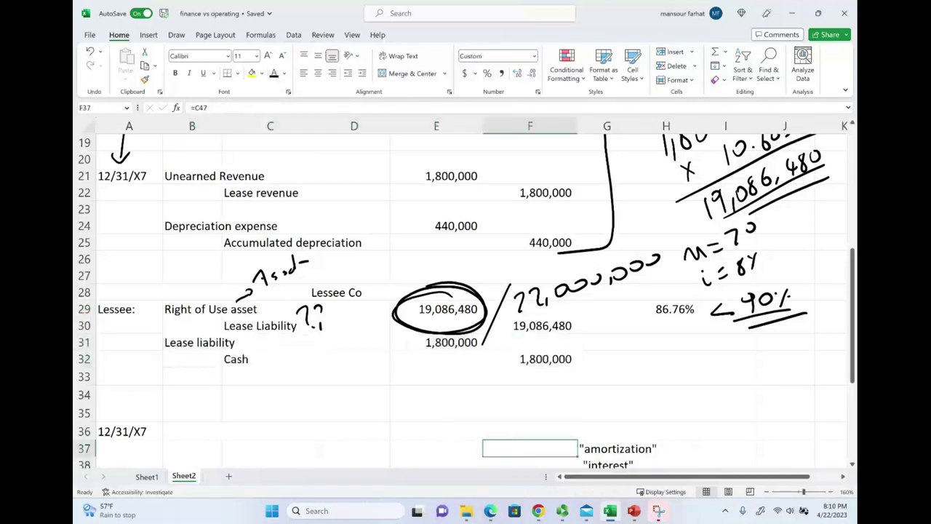
Circle the cash amount in F32 and handwrite a down arrow beside Lease liability in row 31
mouse_move(555, 346)
mouse_down()
mouse_move(538, 372)
mouse_move(549, 346)
mouse_up()
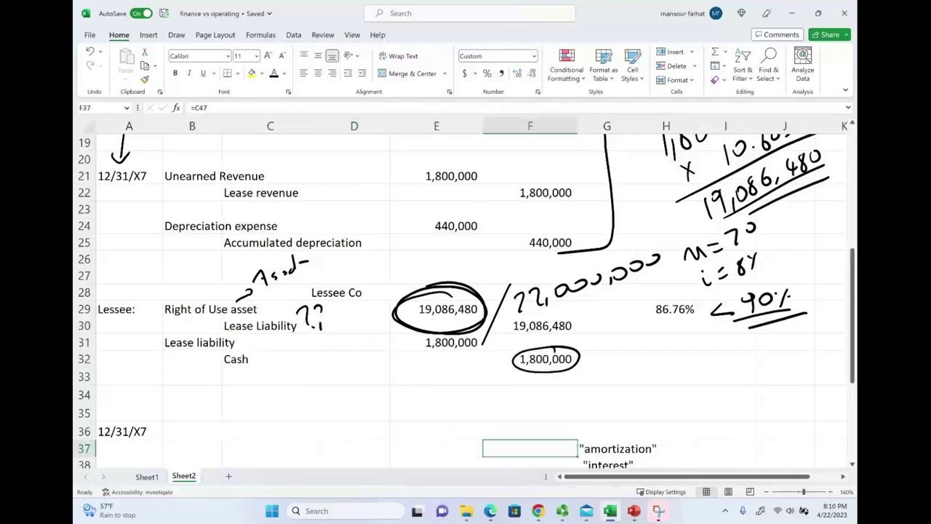
drag(254, 336, 257, 348)
Reveal the opening 1/1/X7 lease liability in E45, linked to E29, in black font
scroll(520, 420, down, 3)
scroll(520, 419, down, 1)
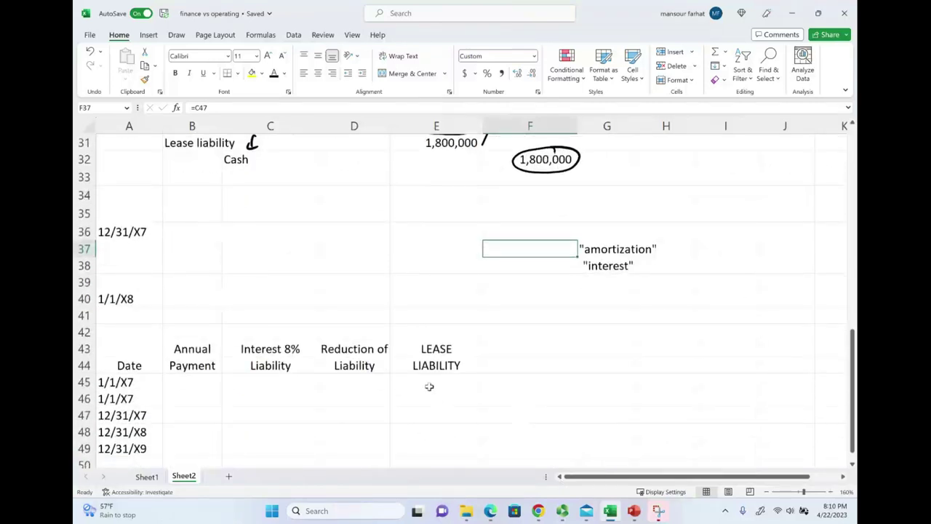
click(436, 382)
text(=E29)
key(ctrl+Return)
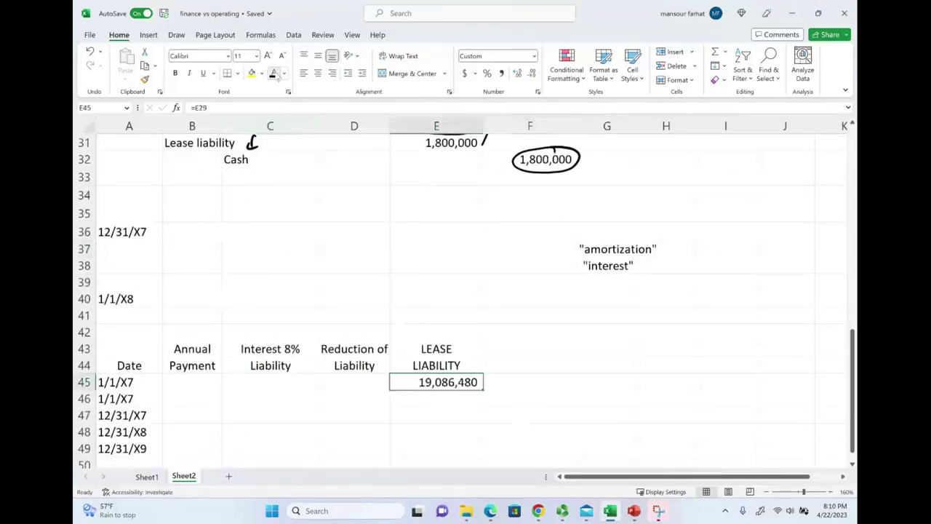
Reveal the 1/1/X7 annual payment and remaining lease liability in B46:E46 in black font
scroll(443, 320, up, 3)
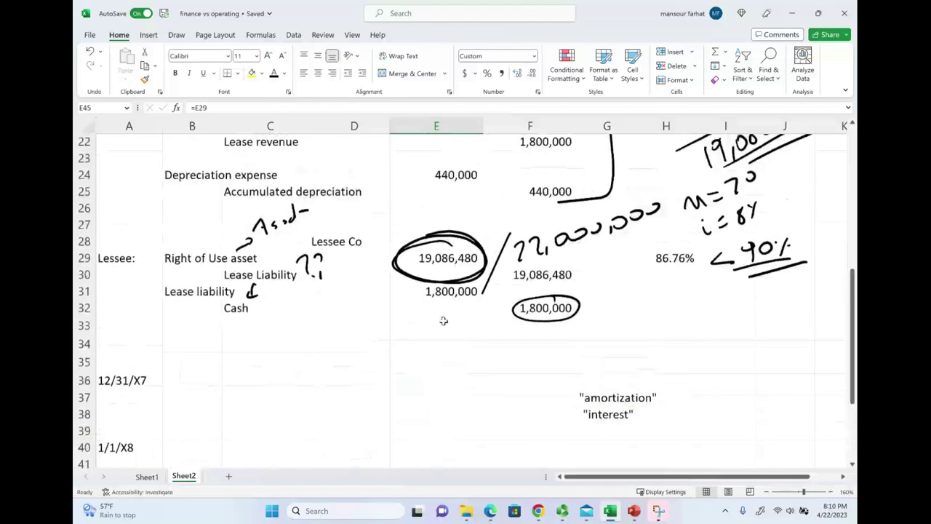
scroll(443, 413, down, 3)
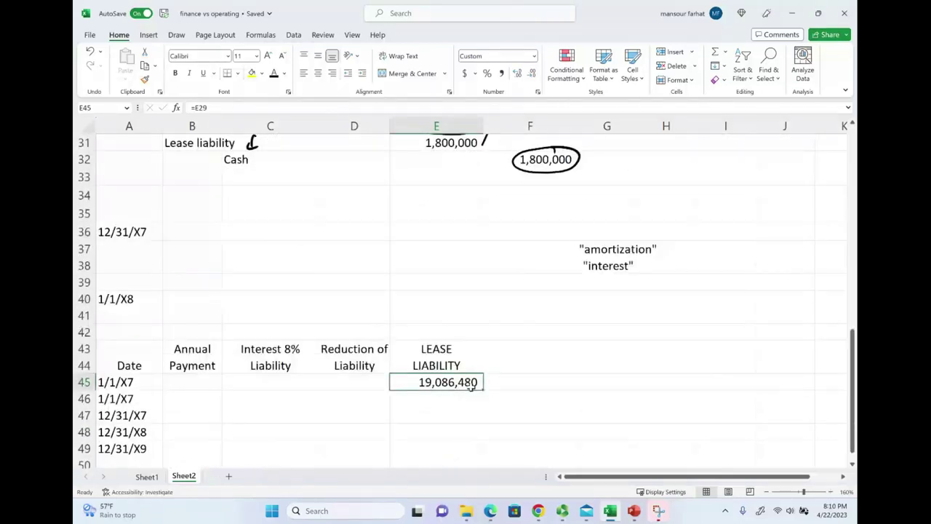
click(188, 399)
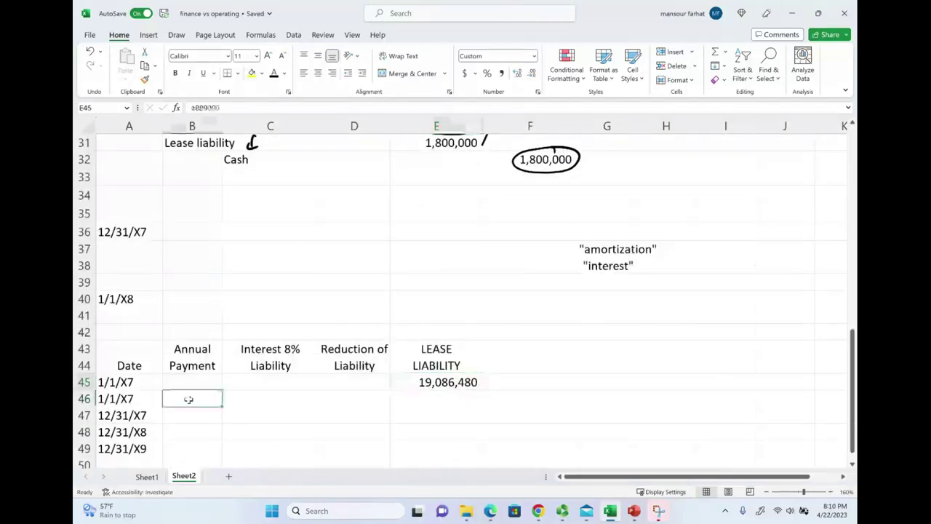
drag(188, 398, 422, 397)
text(1,800,000			17,286,480)
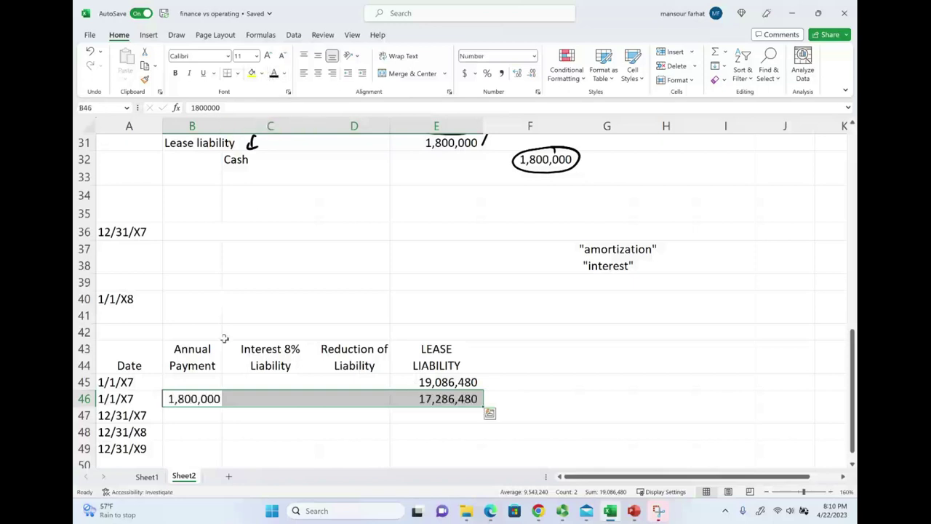
click(529, 412)
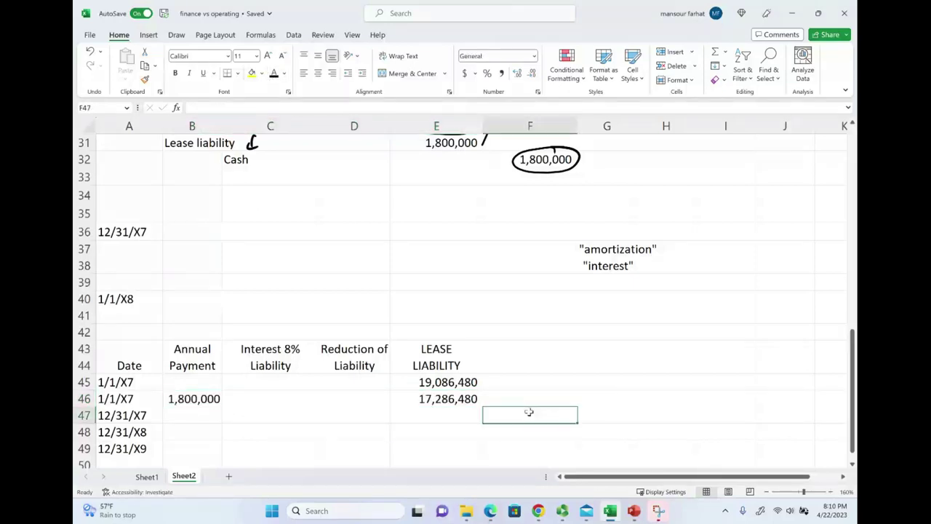
mouse_move(181, 383)
mouse_down()
mouse_move(163, 411)
mouse_move(166, 387)
mouse_up()
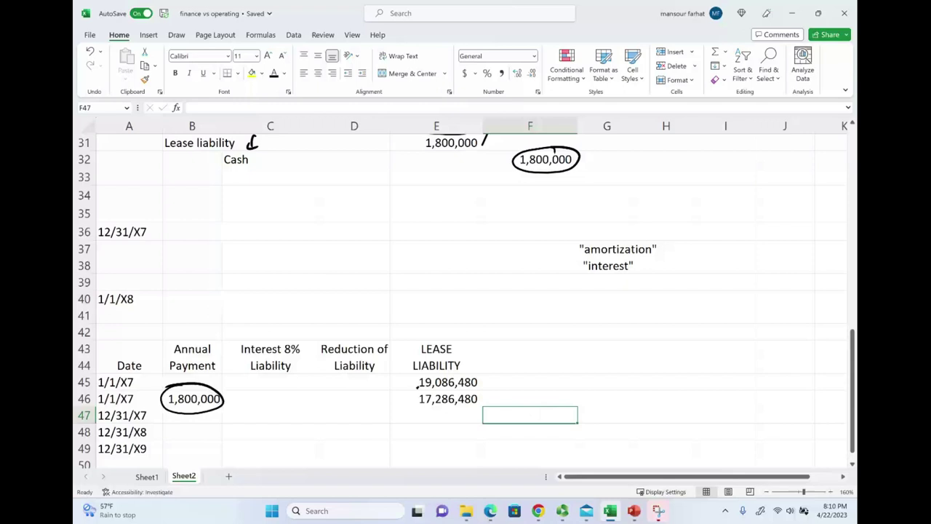
mouse_move(417, 387)
mouse_down()
mouse_move(485, 411)
mouse_move(420, 390)
mouse_up()
key(ctrl+z)
key(ctrl+z)
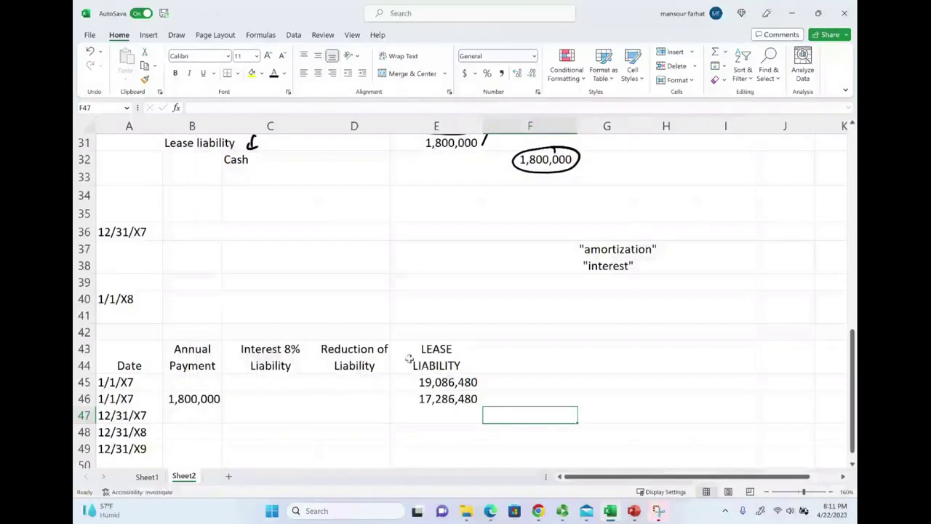
Draw an ink arrow from the Lessee label in A29 down to the 12/31/X7 date in A36
scroll(401, 354, up, 2)
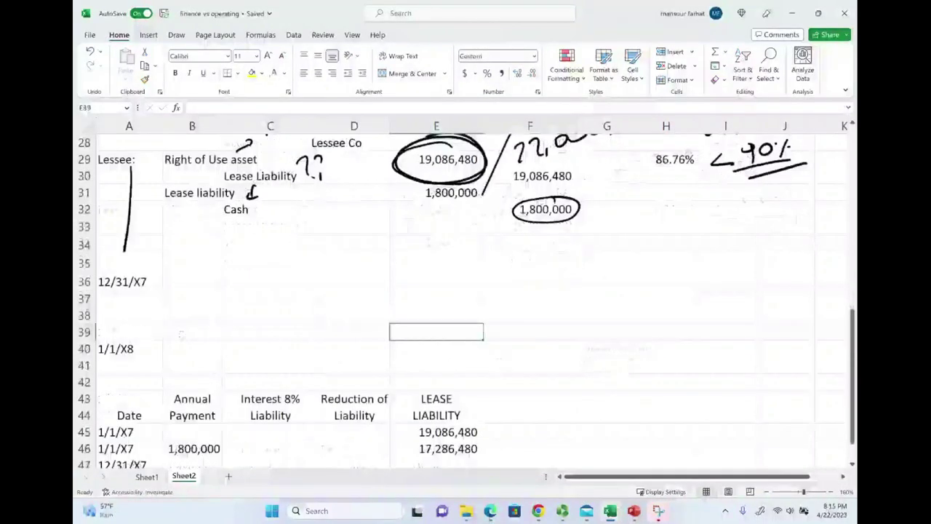
drag(126, 251, 124, 269)
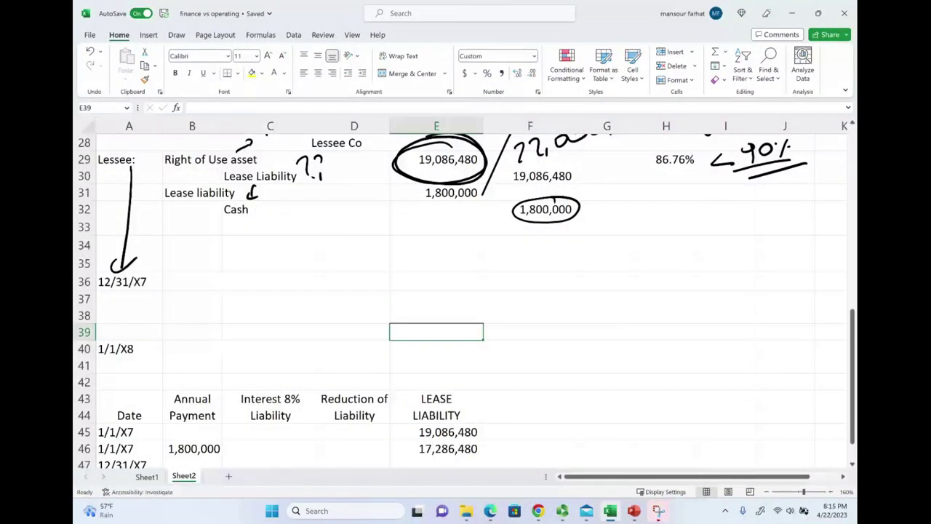
Reveal the 12/31/X7 Lease Expense, Lease Liability and Right of use asset entry in rows 36 to 38 using the Automatic font colour
drag(191, 285, 505, 286)
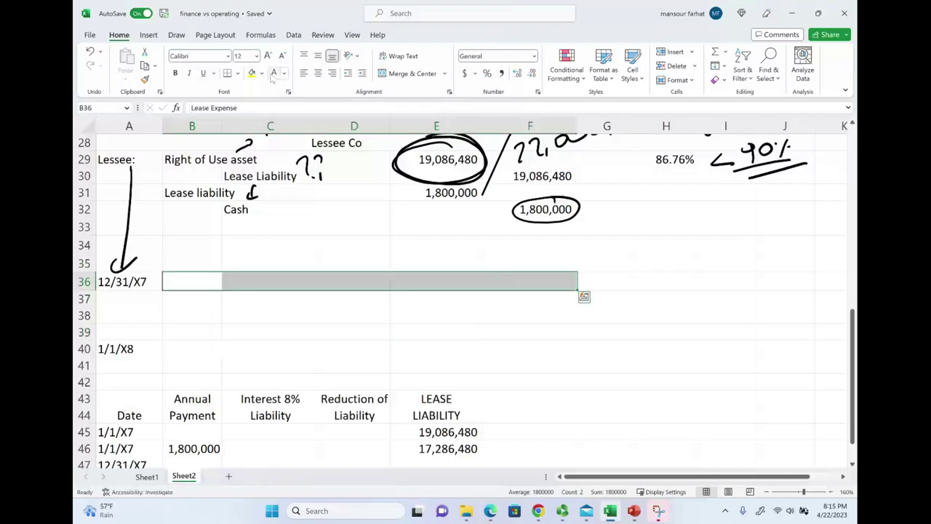
click(283, 73)
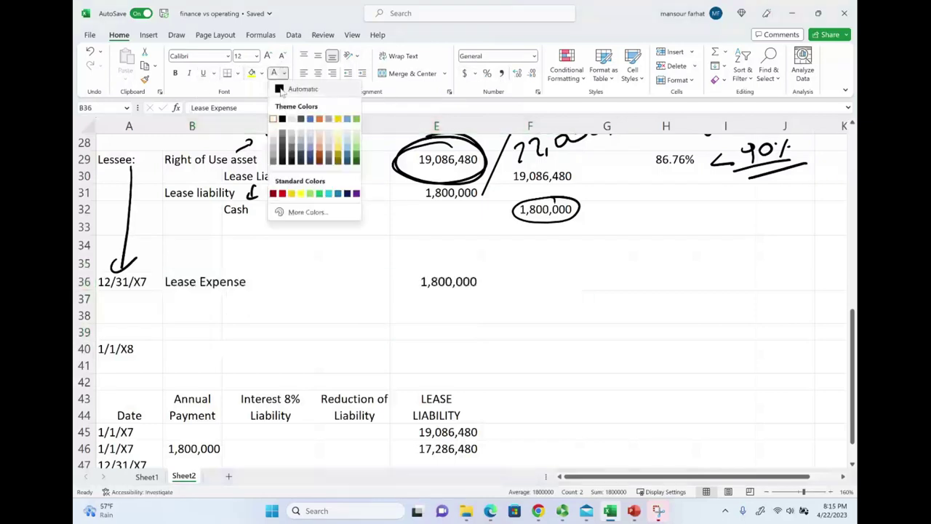
click(305, 89)
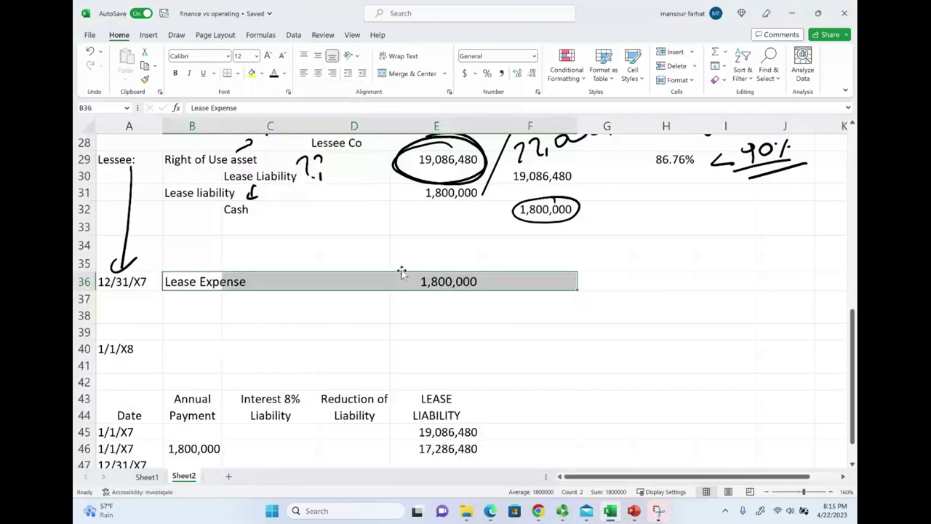
click(440, 283)
click(120, 281)
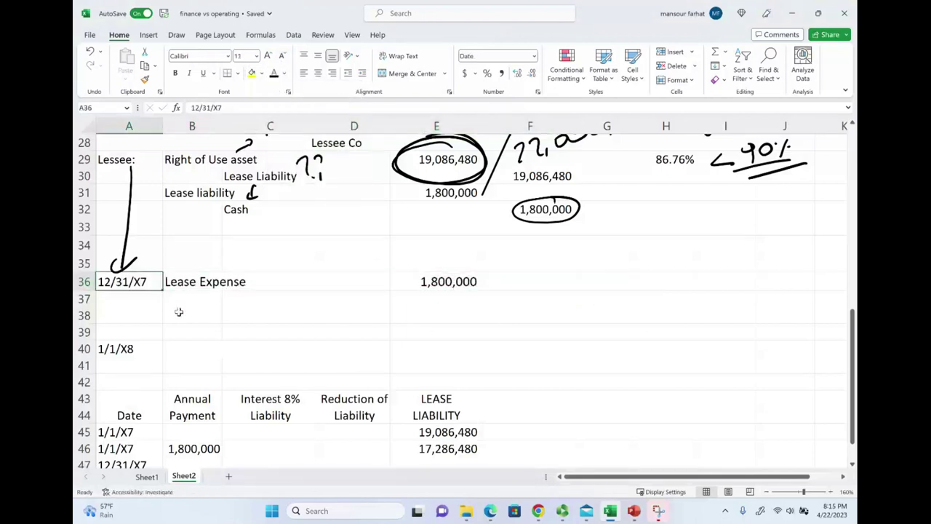
drag(269, 301, 516, 316)
click(274, 74)
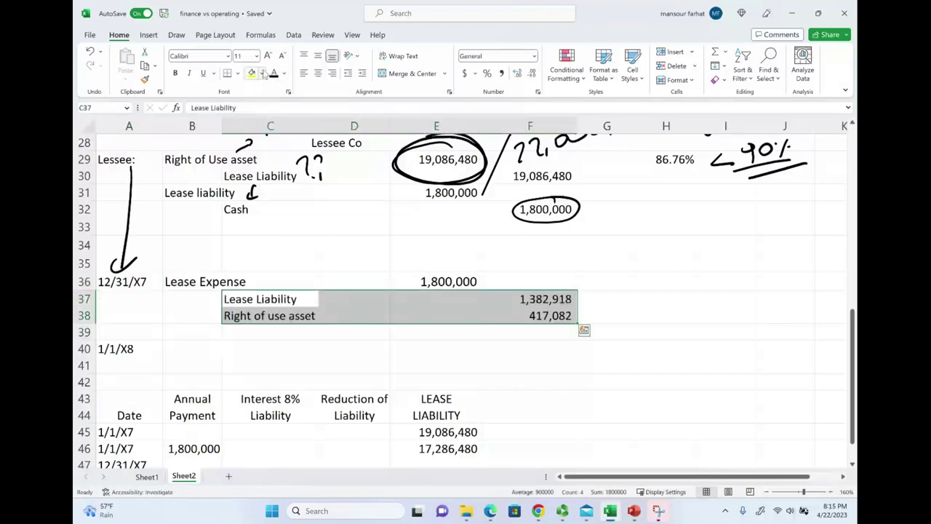
scroll(332, 363, down, 1)
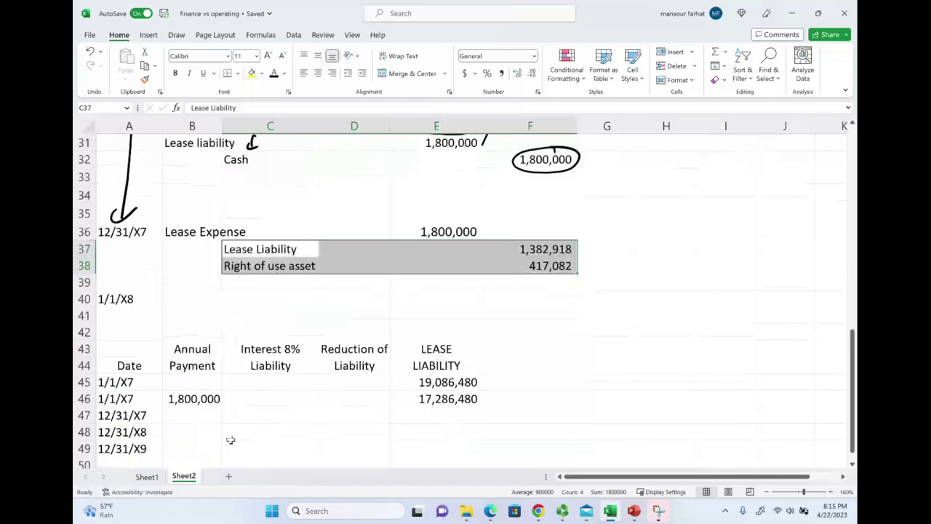
click(189, 417)
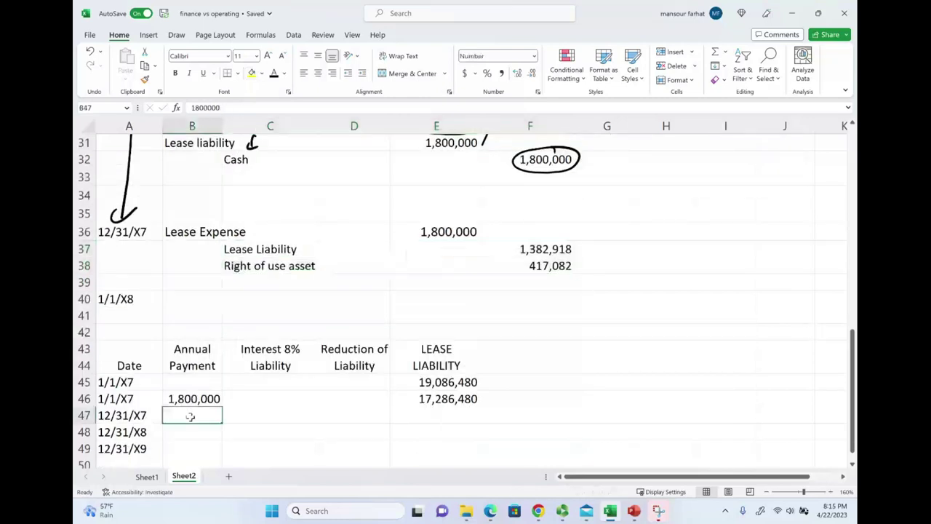
click(250, 413)
double_click(252, 414)
text(=)
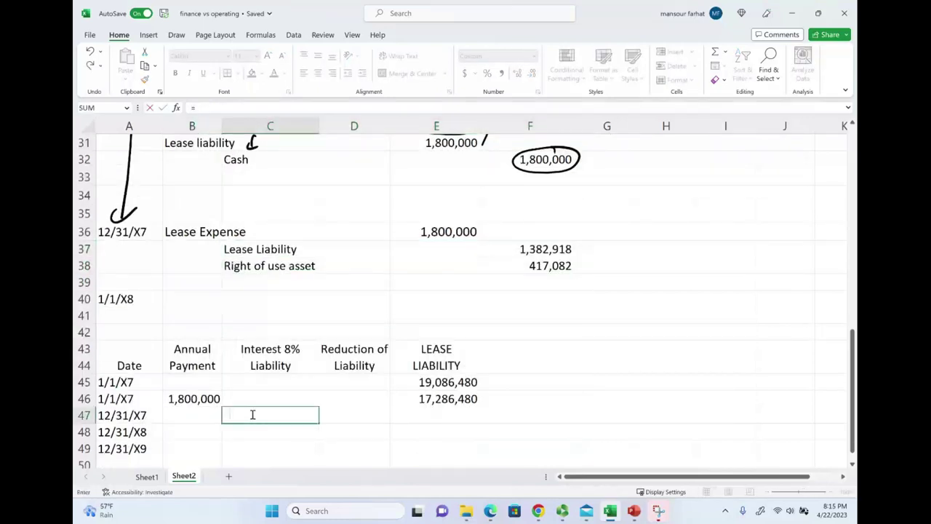
key(Escape)
click(280, 434)
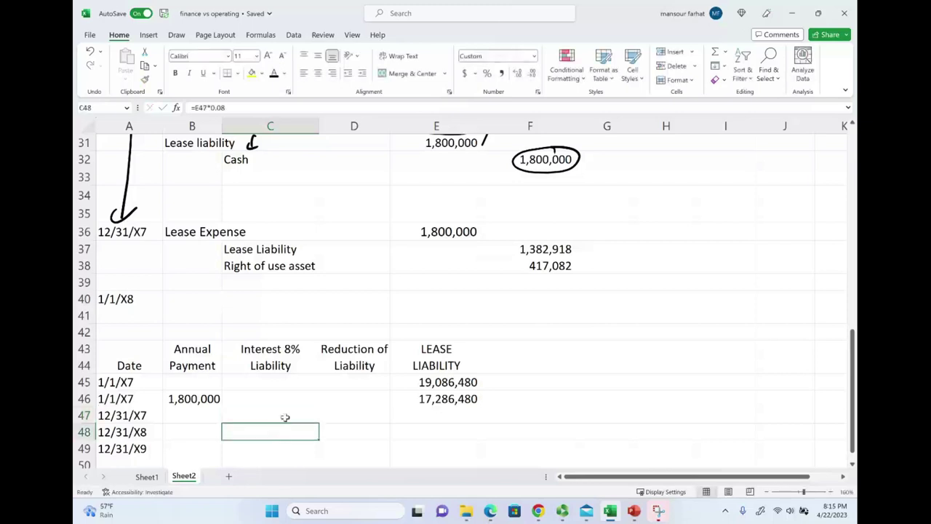
Reveal the 12/31/X7 interest amount in C47 in black font and check its formula
click(283, 415)
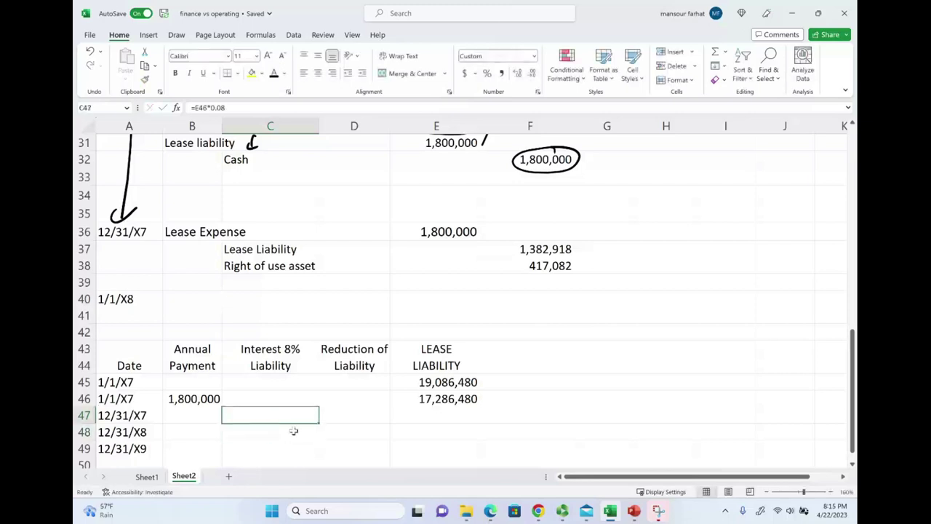
click(274, 73)
double_click(305, 415)
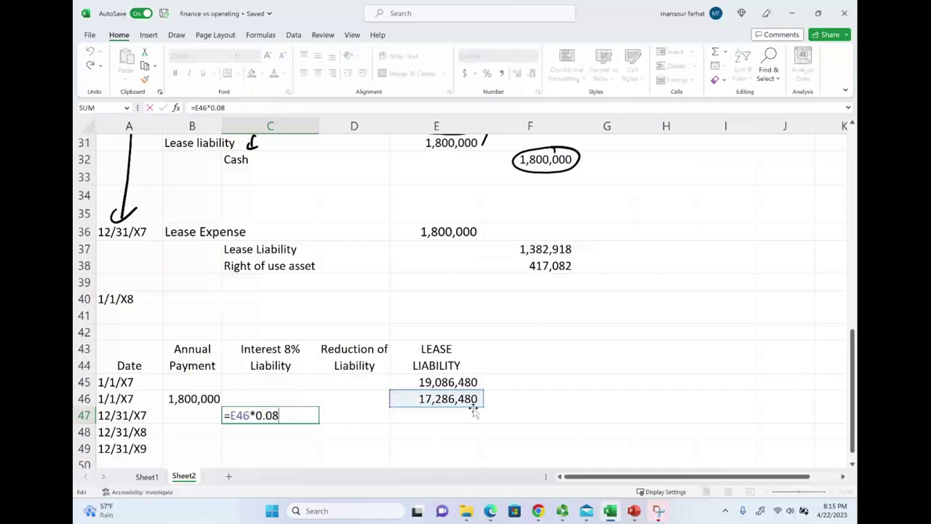
key(Escape)
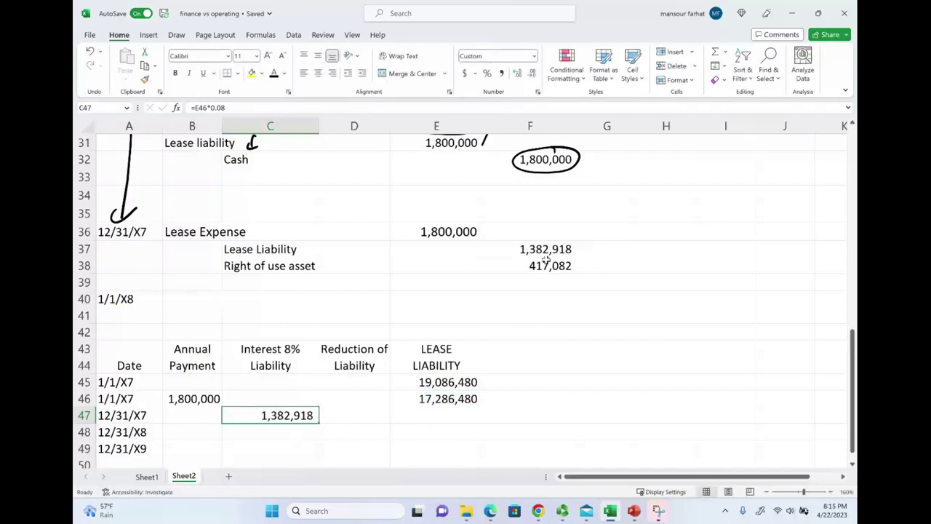
Reveal the hidden "interest" note in G37 beside the Lease Liability amount in black font
click(589, 249)
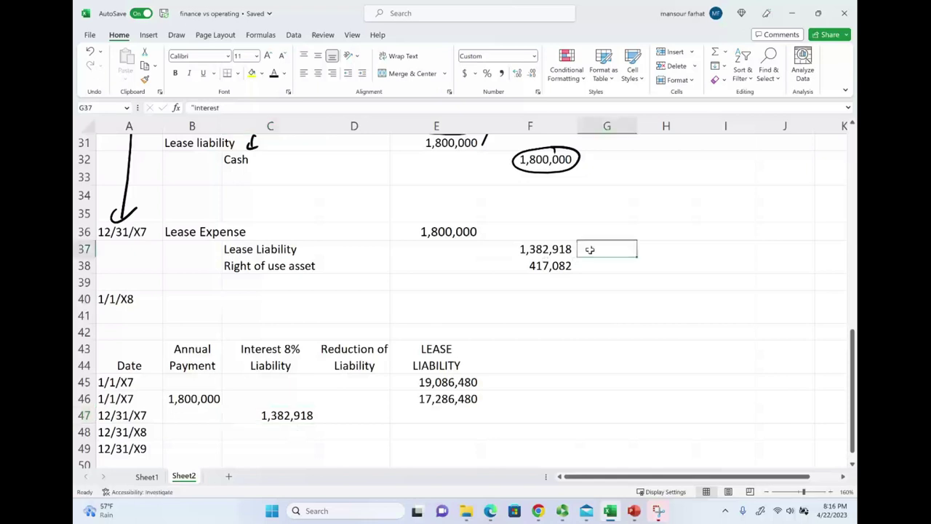
click(274, 74)
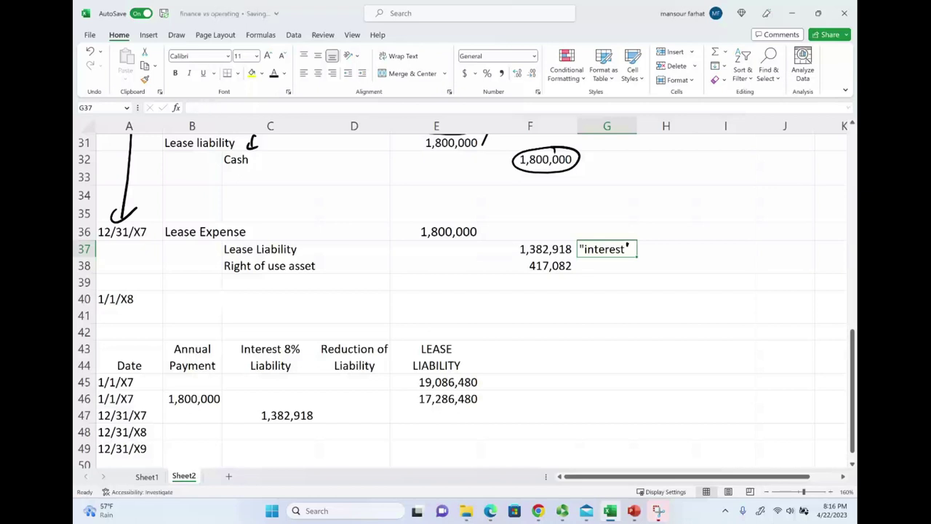
Draw an ink arrow up from Lease Expense in row 36 and handwrite Interest at its tip
mouse_move(238, 226)
mouse_down()
mouse_move(275, 205)
mouse_move(318, 201)
mouse_up()
mouse_move(326, 184)
mouse_down()
mouse_move(327, 200)
mouse_move(342, 190)
mouse_up()
drag(346, 187, 354, 194)
drag(361, 172, 363, 190)
drag(366, 182, 384, 180)
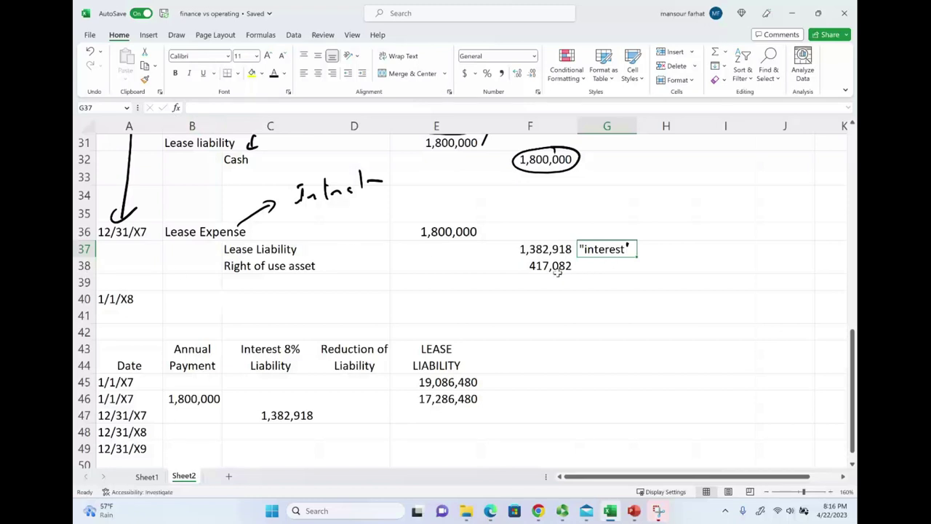
Reveal the "amortization" note in G38 and the 12/31/X7 liability reduction and lease liability balance in D47 and E47 in black font
click(557, 270)
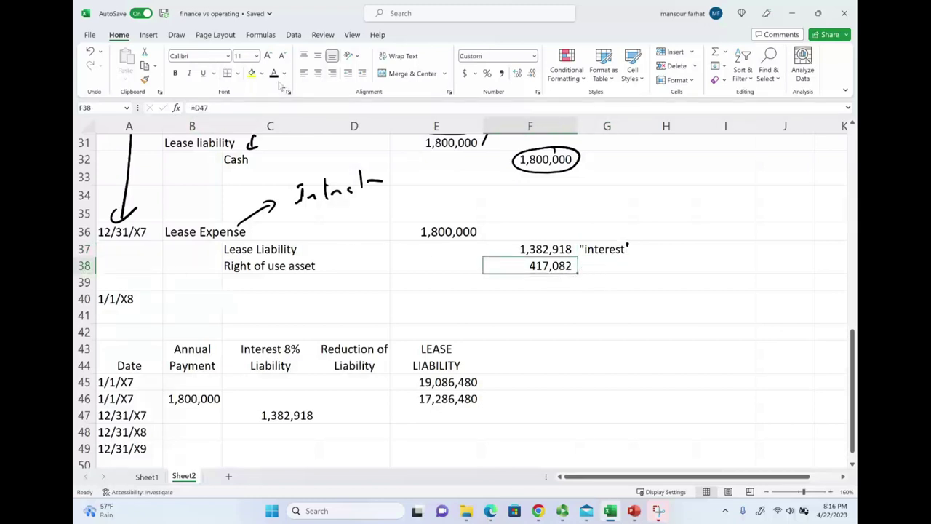
click(607, 268)
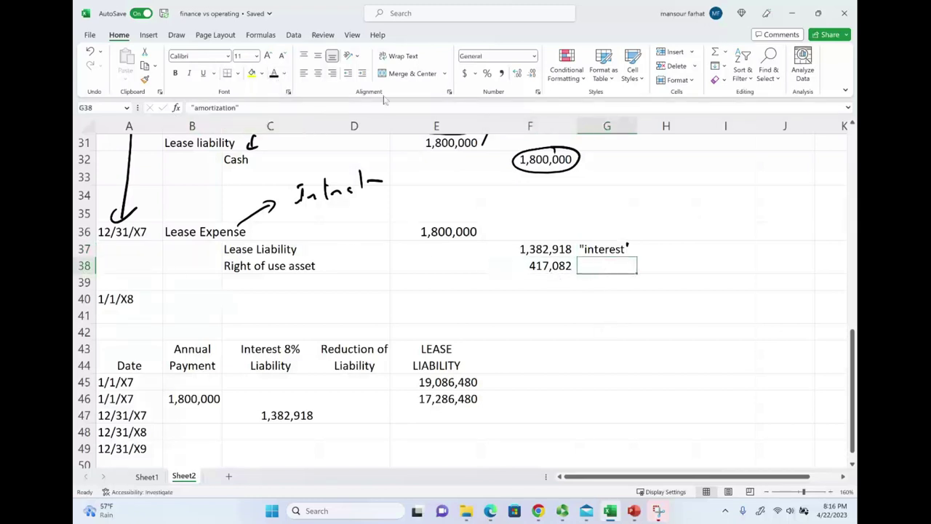
click(335, 418)
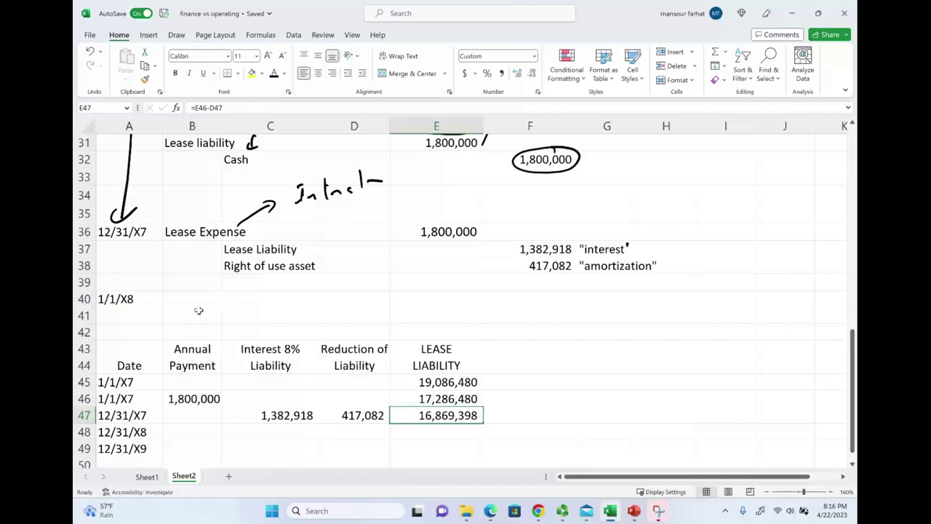
Reveal the 1/1/X8 Lease Liability and Cash entry in B40:F41 in black font and go over its debit and credit lines
drag(197, 309, 536, 319)
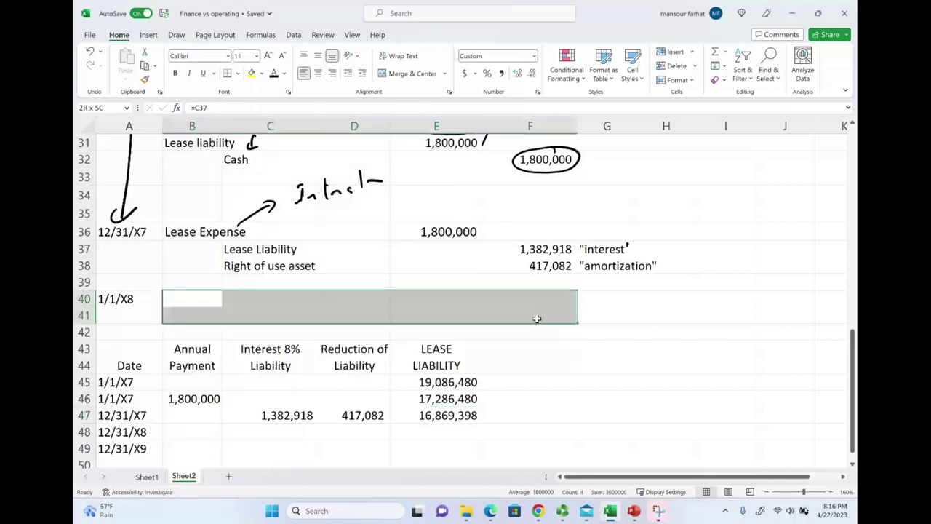
click(275, 75)
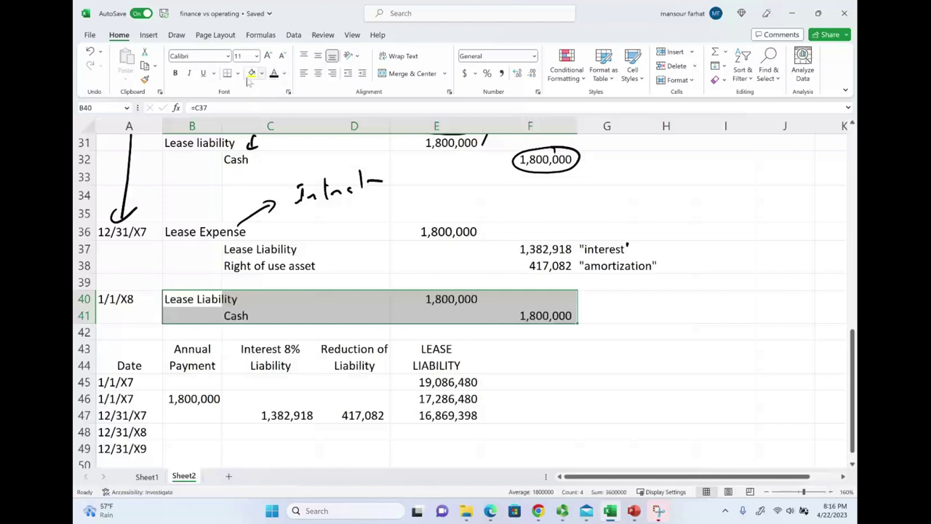
click(355, 299)
drag(469, 300, 553, 315)
click(227, 328)
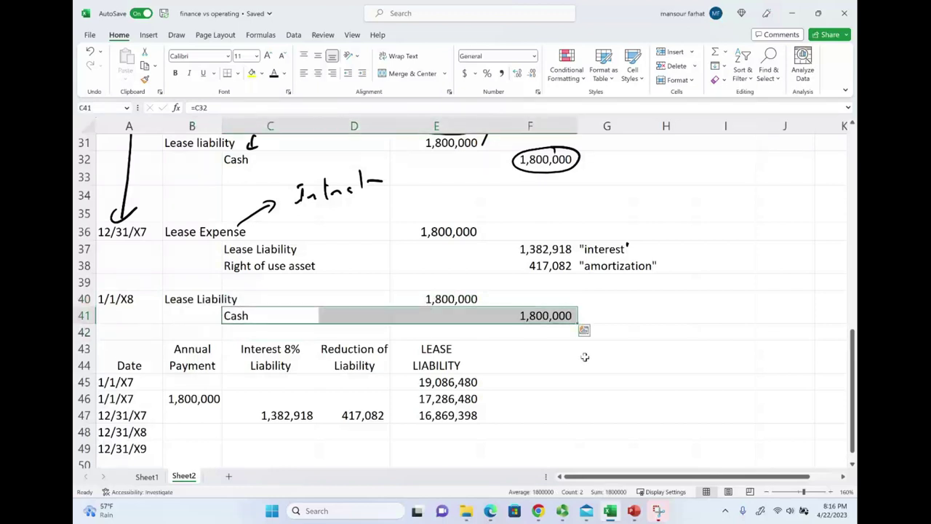
Handwrite One Exp in ink above columns H and I and circle the "interest" and "amortization" notes in G37 and G38
mouse_move(662, 188)
mouse_down()
mouse_move(663, 198)
mouse_move(700, 191)
mouse_move(703, 216)
mouse_move(730, 208)
mouse_move(740, 222)
mouse_up()
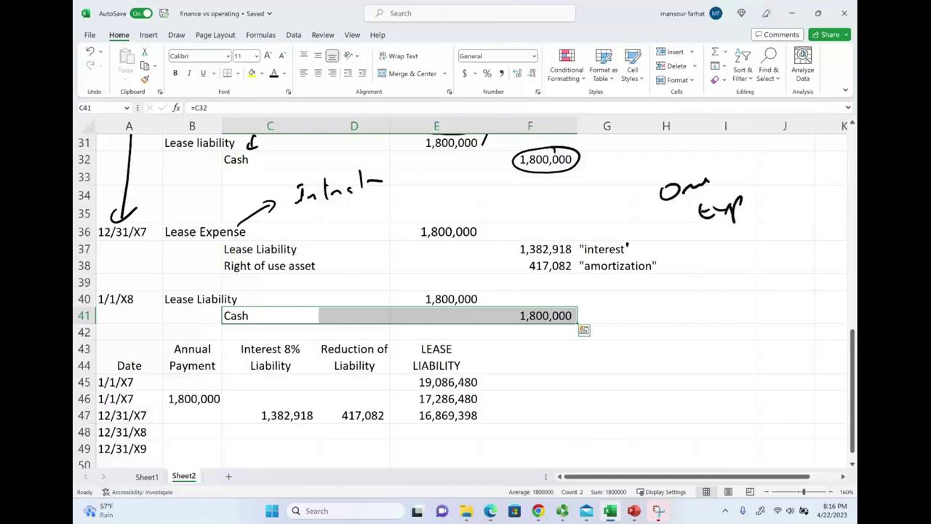
mouse_move(586, 247)
mouse_down()
mouse_move(615, 237)
mouse_move(630, 246)
mouse_up()
mouse_move(624, 252)
mouse_down()
mouse_move(582, 264)
mouse_move(657, 256)
mouse_up()
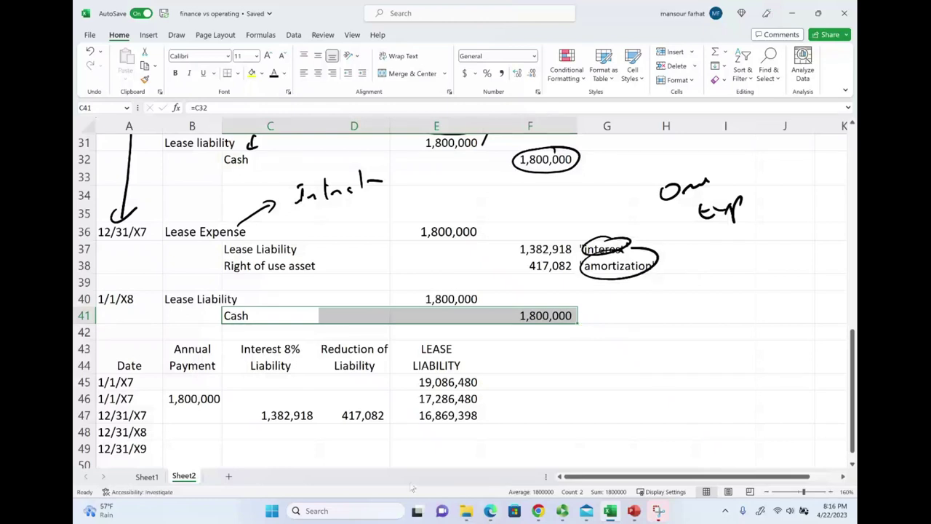
Reveal the 12/31/X7 annual payment in B47, circle it in ink and draw an arrow up to the 1/1/X8 entry
click(211, 416)
click(276, 75)
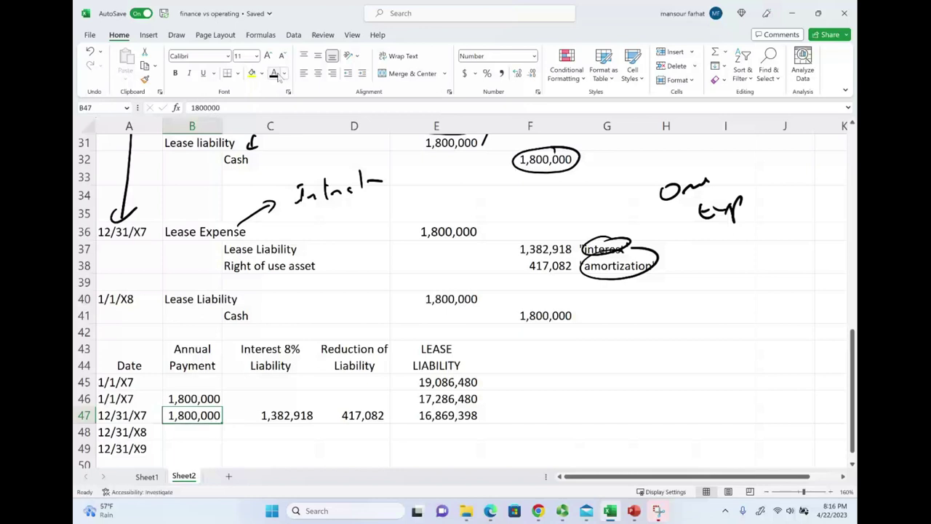
mouse_move(203, 404)
mouse_down()
mouse_move(167, 428)
mouse_move(160, 338)
mouse_move(207, 317)
mouse_up()
Circle C47:D47 in ink with an arrow to the 12/31/X7 entry, box Lease Expense, and circle the lease liability balance in E47
mouse_move(250, 409)
mouse_down()
mouse_move(411, 428)
mouse_move(255, 401)
mouse_up()
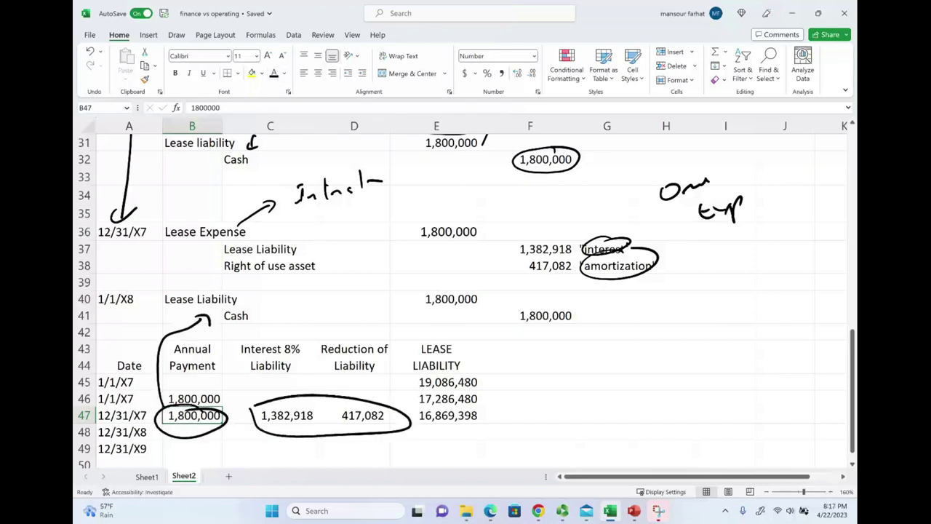
mouse_move(378, 405)
mouse_down()
mouse_move(400, 374)
mouse_move(430, 266)
mouse_move(443, 269)
mouse_up()
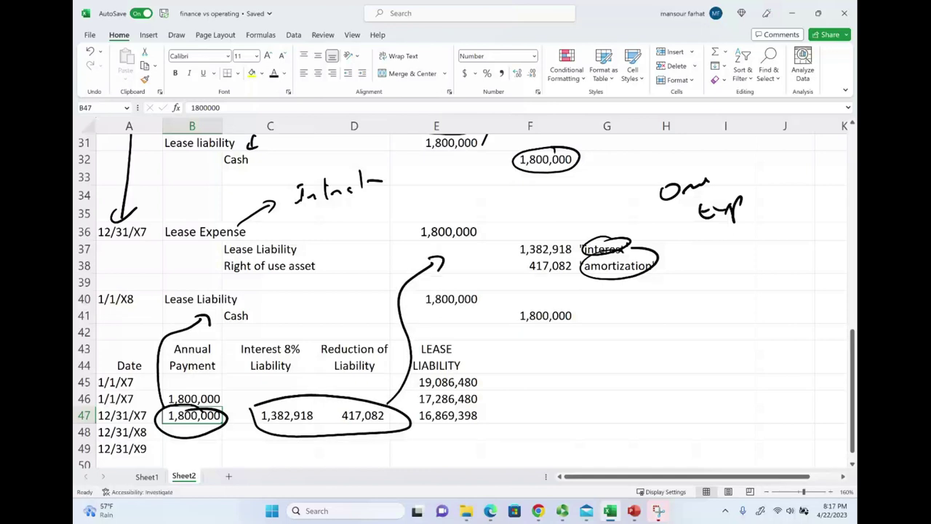
mouse_move(161, 223)
mouse_down()
mouse_move(172, 244)
mouse_move(241, 217)
mouse_move(153, 221)
mouse_up()
mouse_move(492, 409)
mouse_down()
mouse_move(413, 429)
mouse_move(418, 401)
mouse_up()
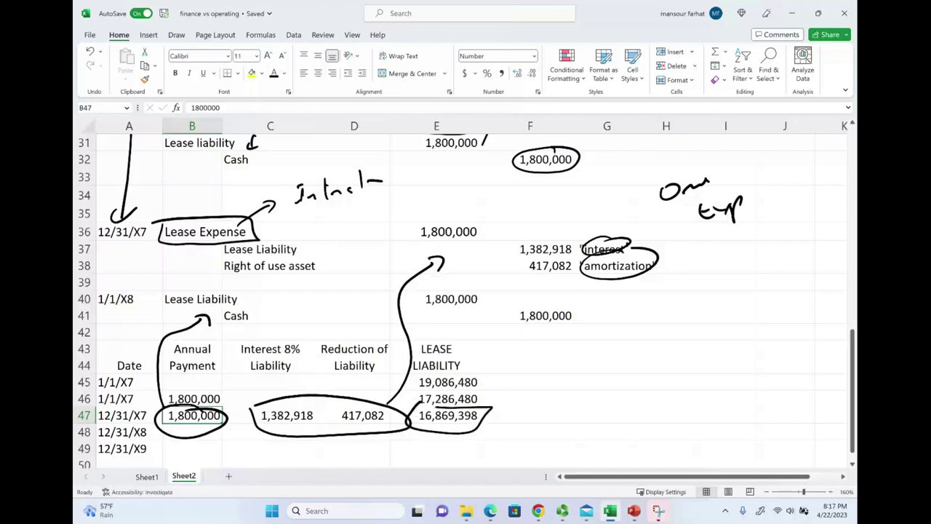
Draw a vertical ink line from below the E47 lease liability balance to row 55, with a short mark beside its lower end
scroll(597, 362, down, 2)
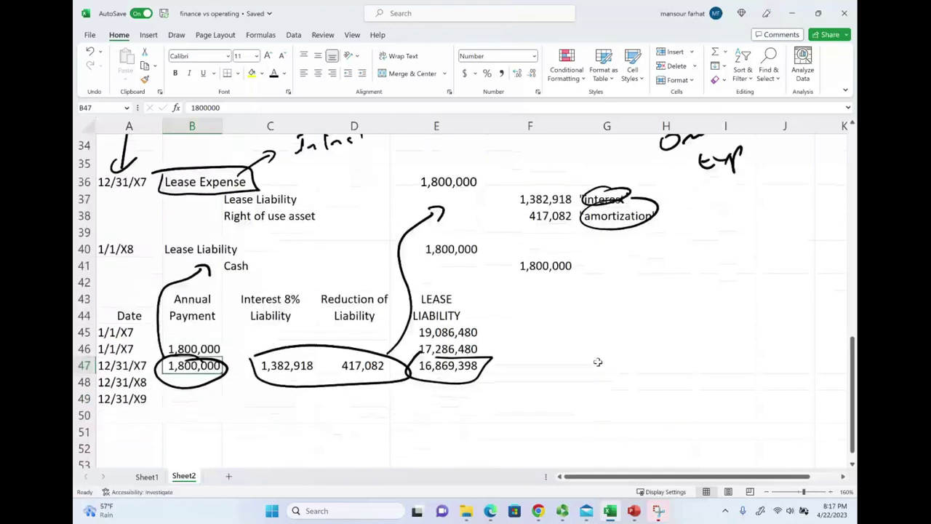
drag(480, 329, 479, 462)
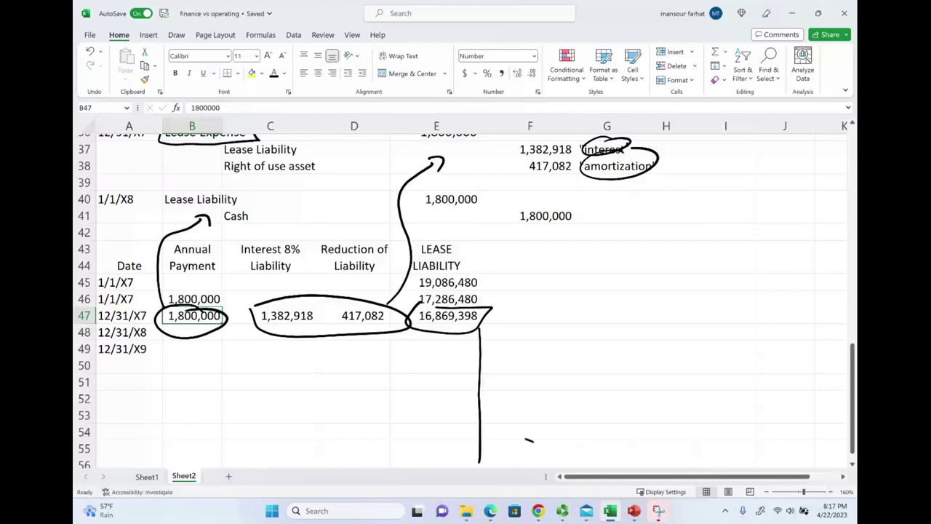
drag(531, 440, 539, 437)
Switch to the Operating lease slide in PowerPoint and draw three black ink arrows pointing at the website address below the lease tests
scroll(553, 352, up, 3)
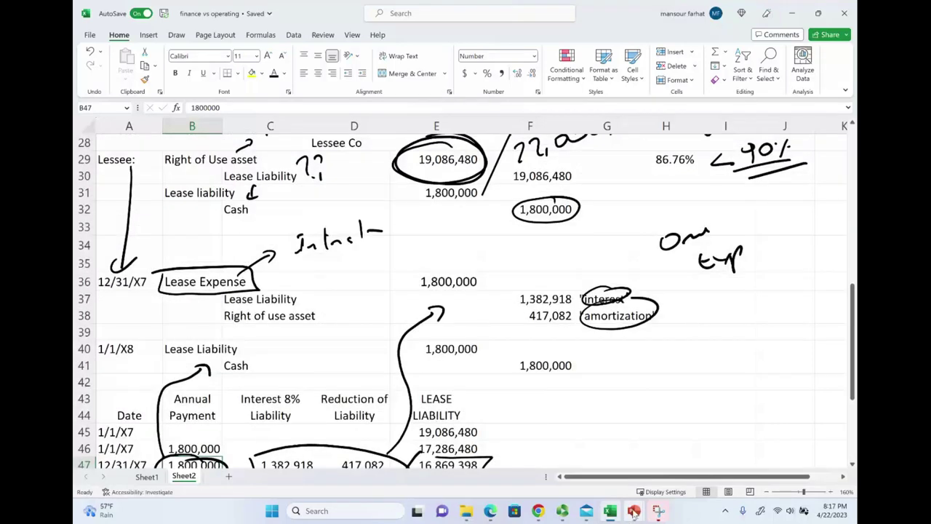
mouse_move(634, 511)
click(594, 469)
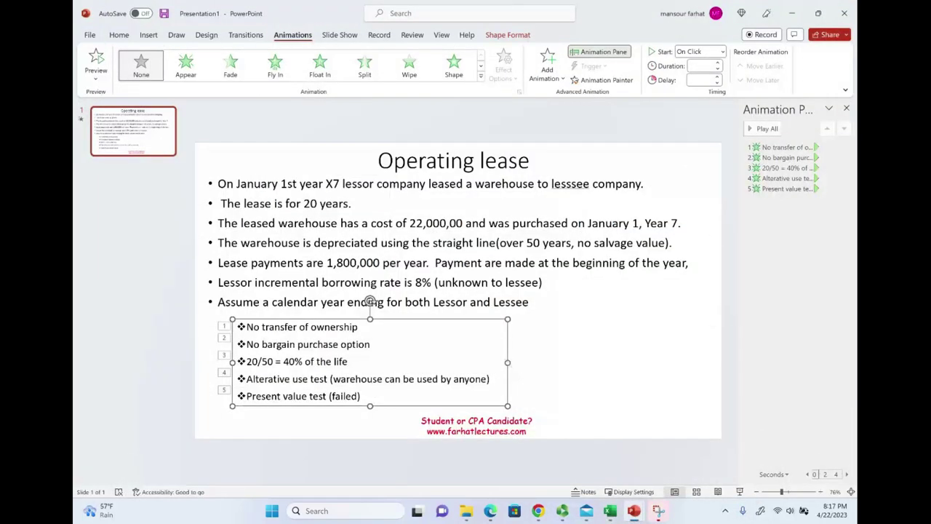
drag(577, 379, 582, 413)
mouse_move(366, 402)
mouse_down()
mouse_move(391, 420)
mouse_move(379, 429)
mouse_up()
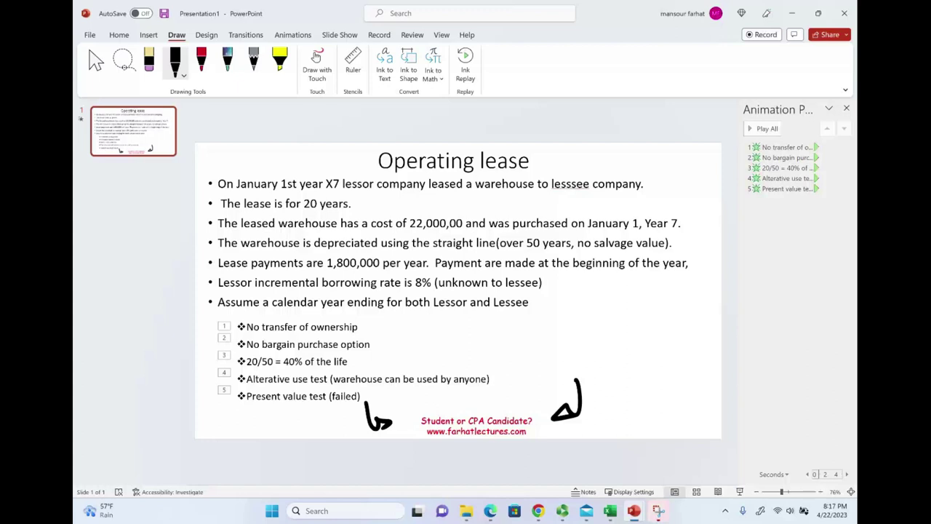
drag(546, 348, 518, 394)
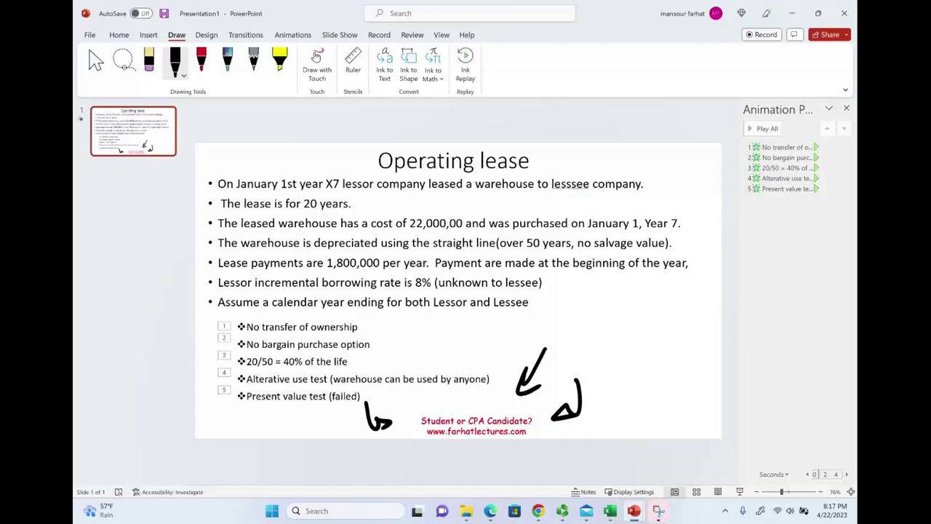
click(565, 328)
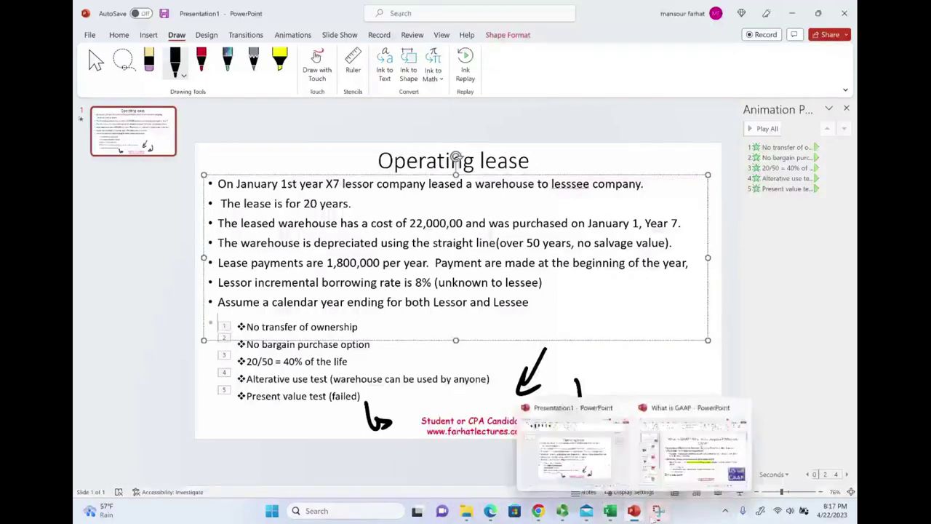